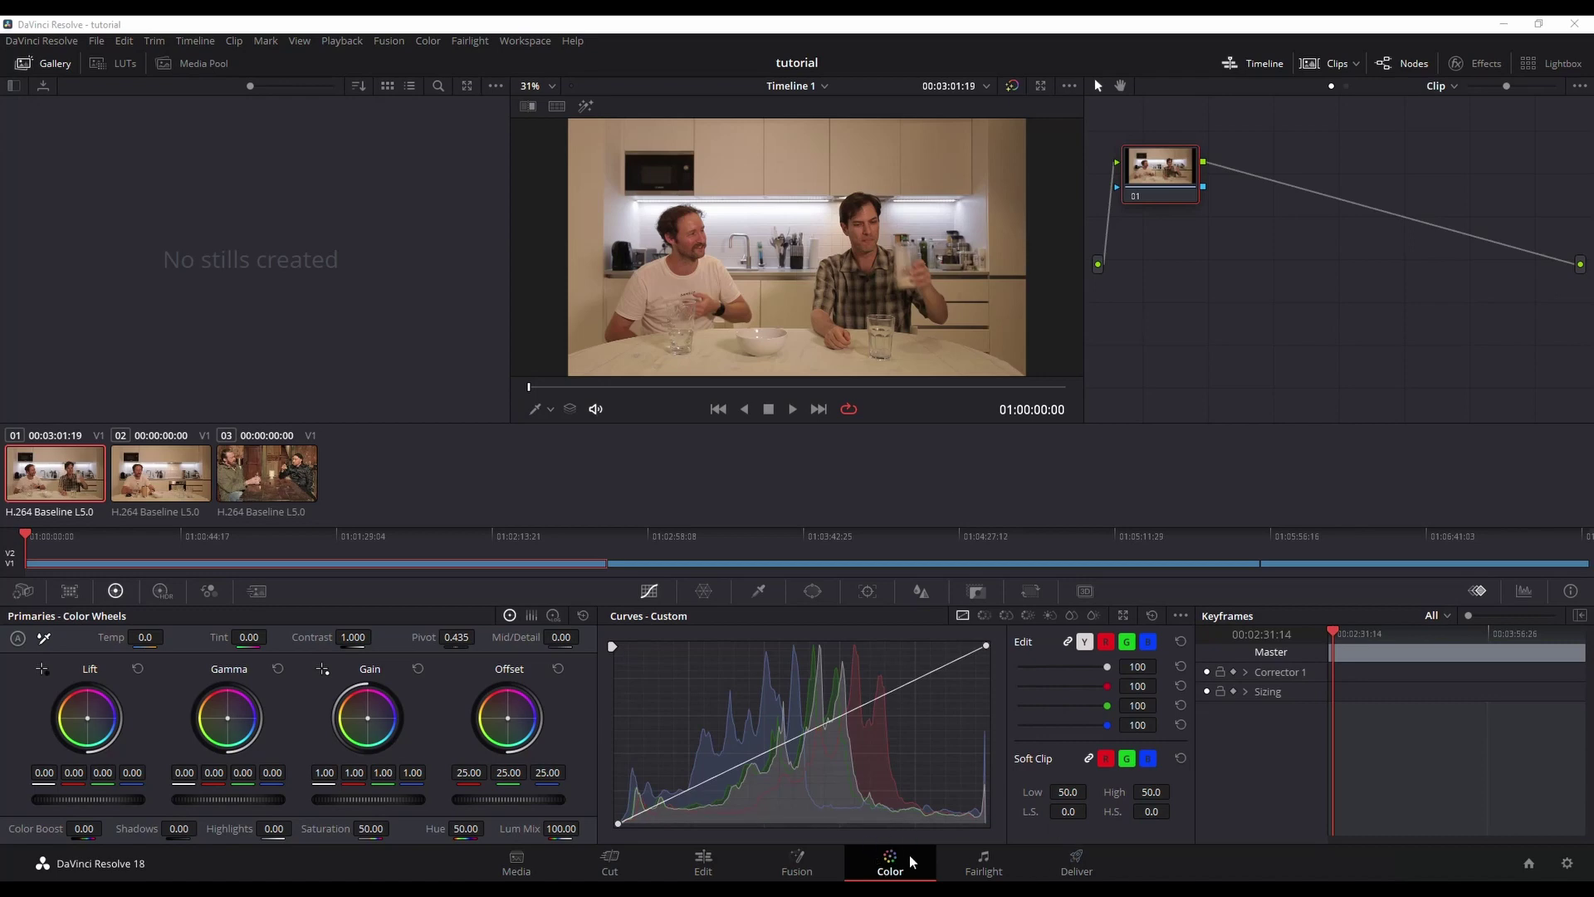
Select the kitchen interview clip in the Color page viewer
{"action": "left_click", "coordinate": [681, 294]}
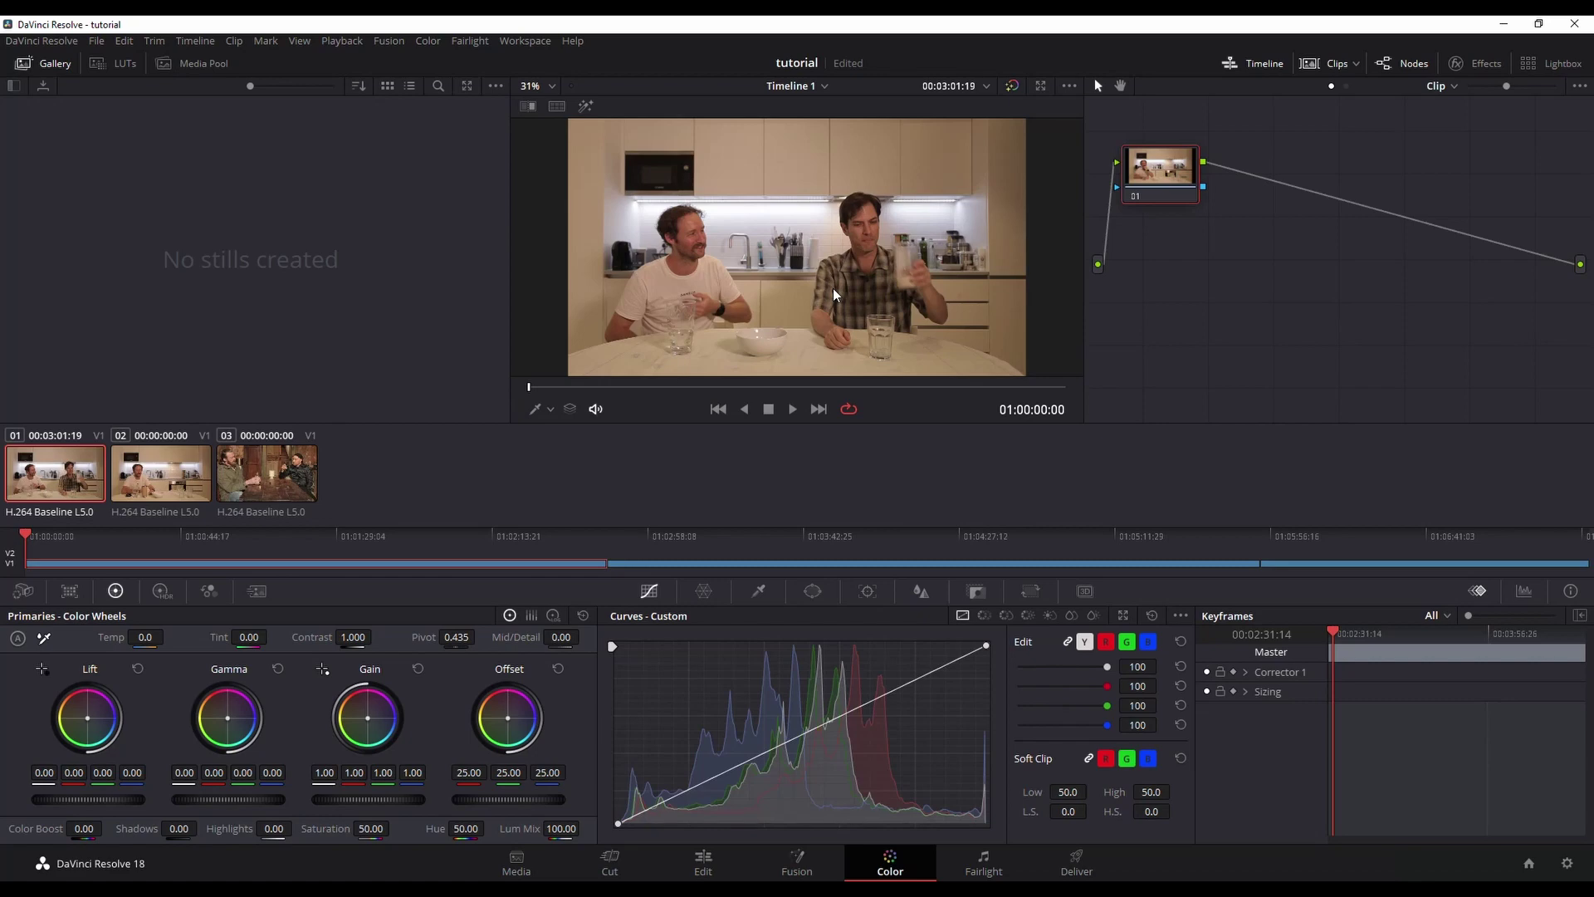
Show the video scopes and switch the scope type to Waveform
{"action": "left_click", "coordinate": [1525, 591]}
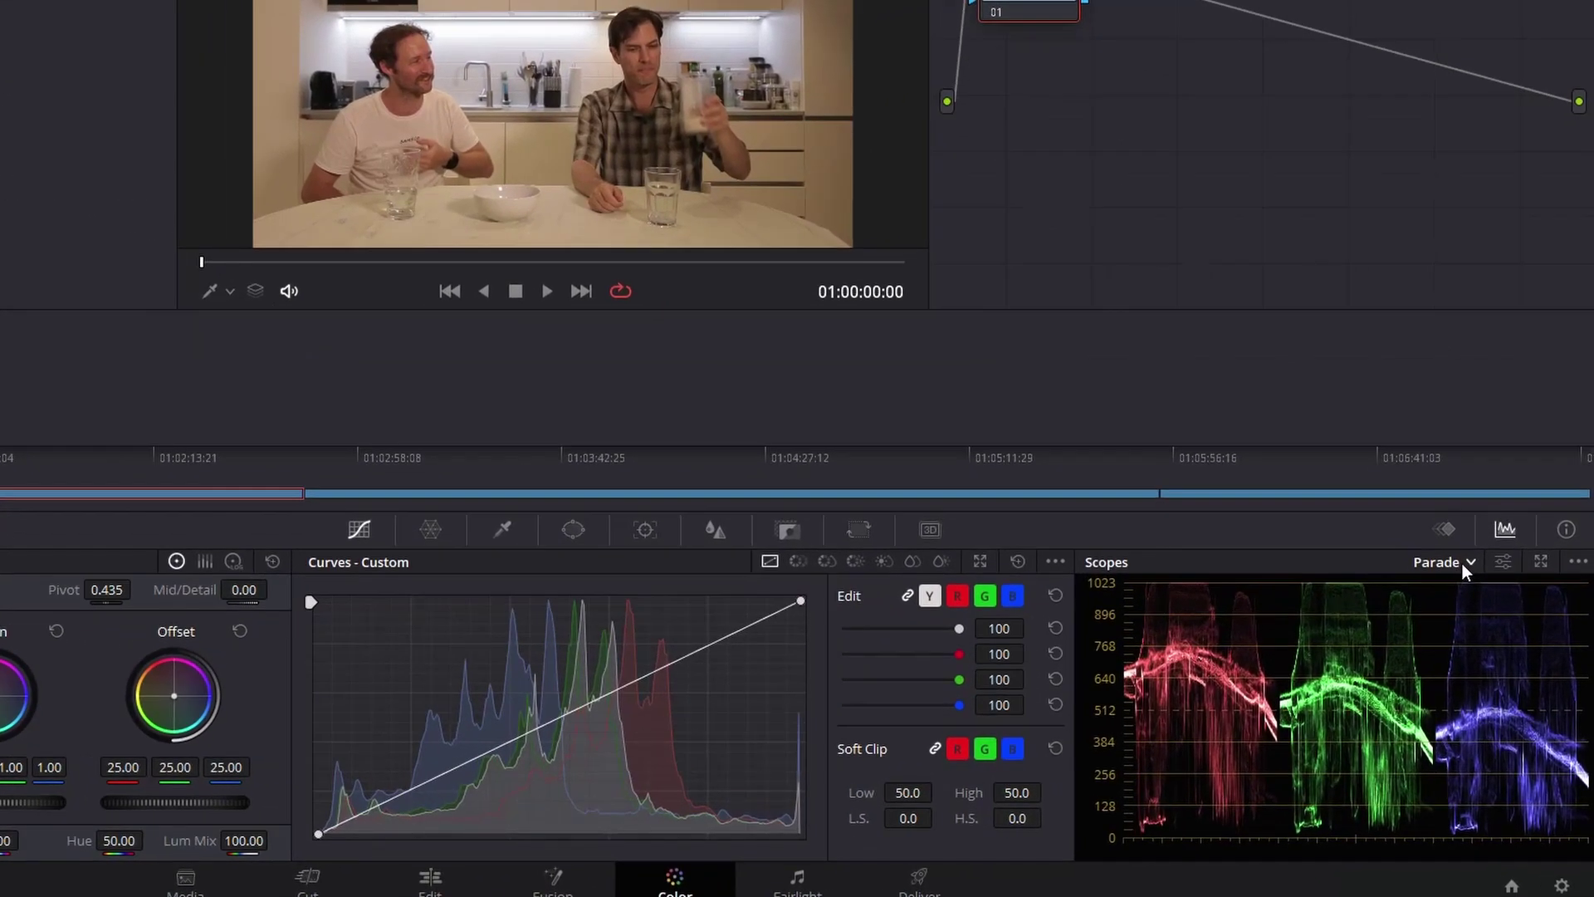
{"action": "left_click", "coordinate": [1462, 563]}
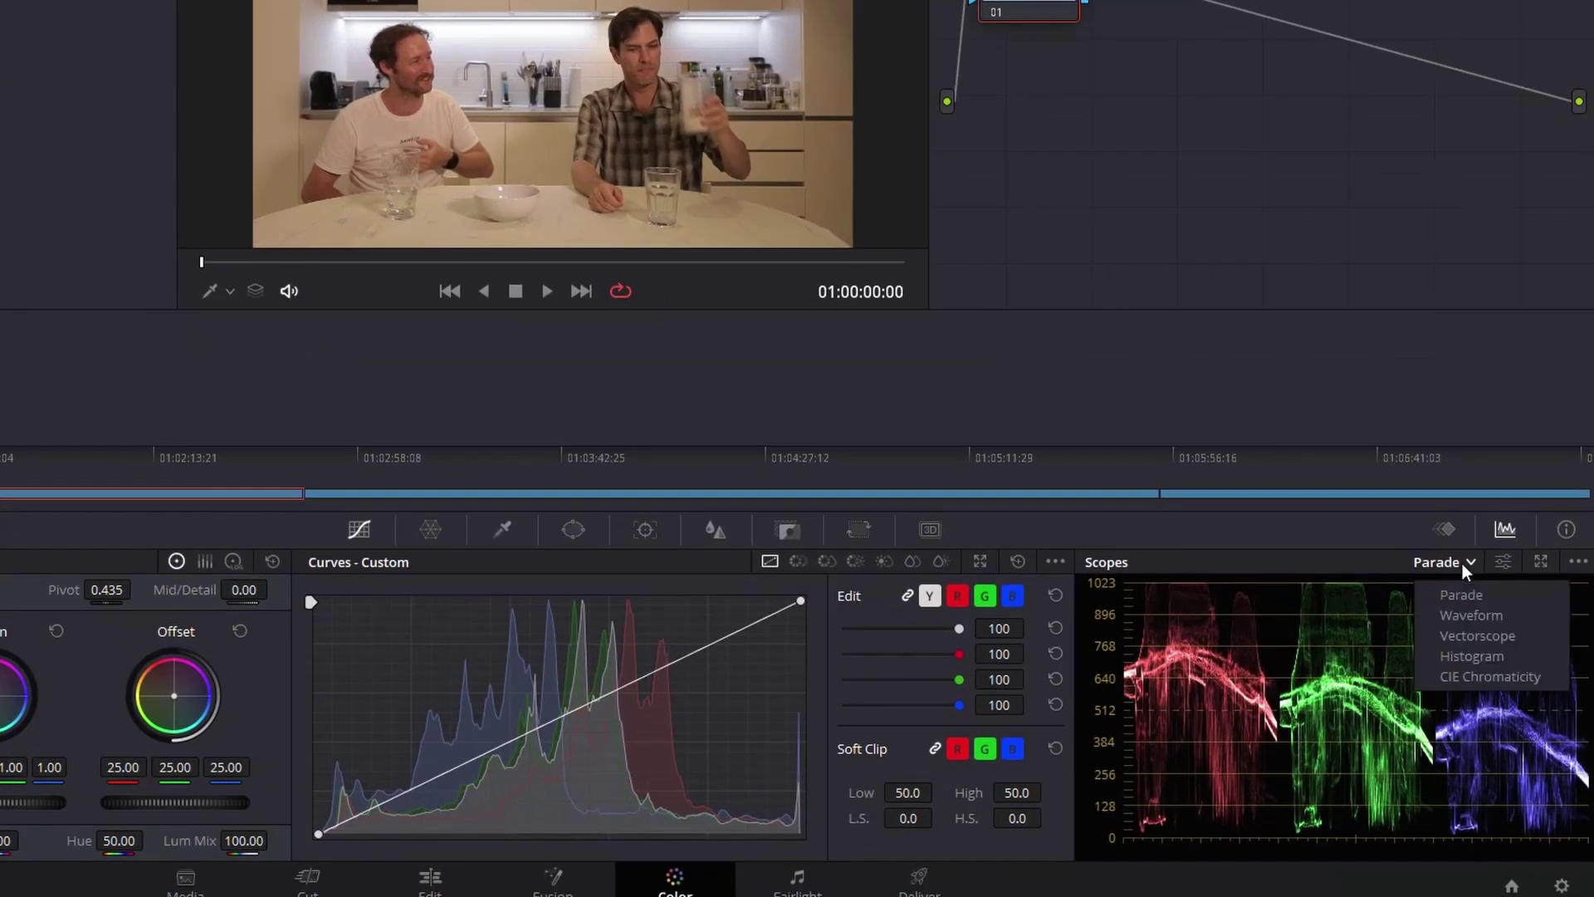
{"action": "left_click", "coordinate": [1476, 620]}
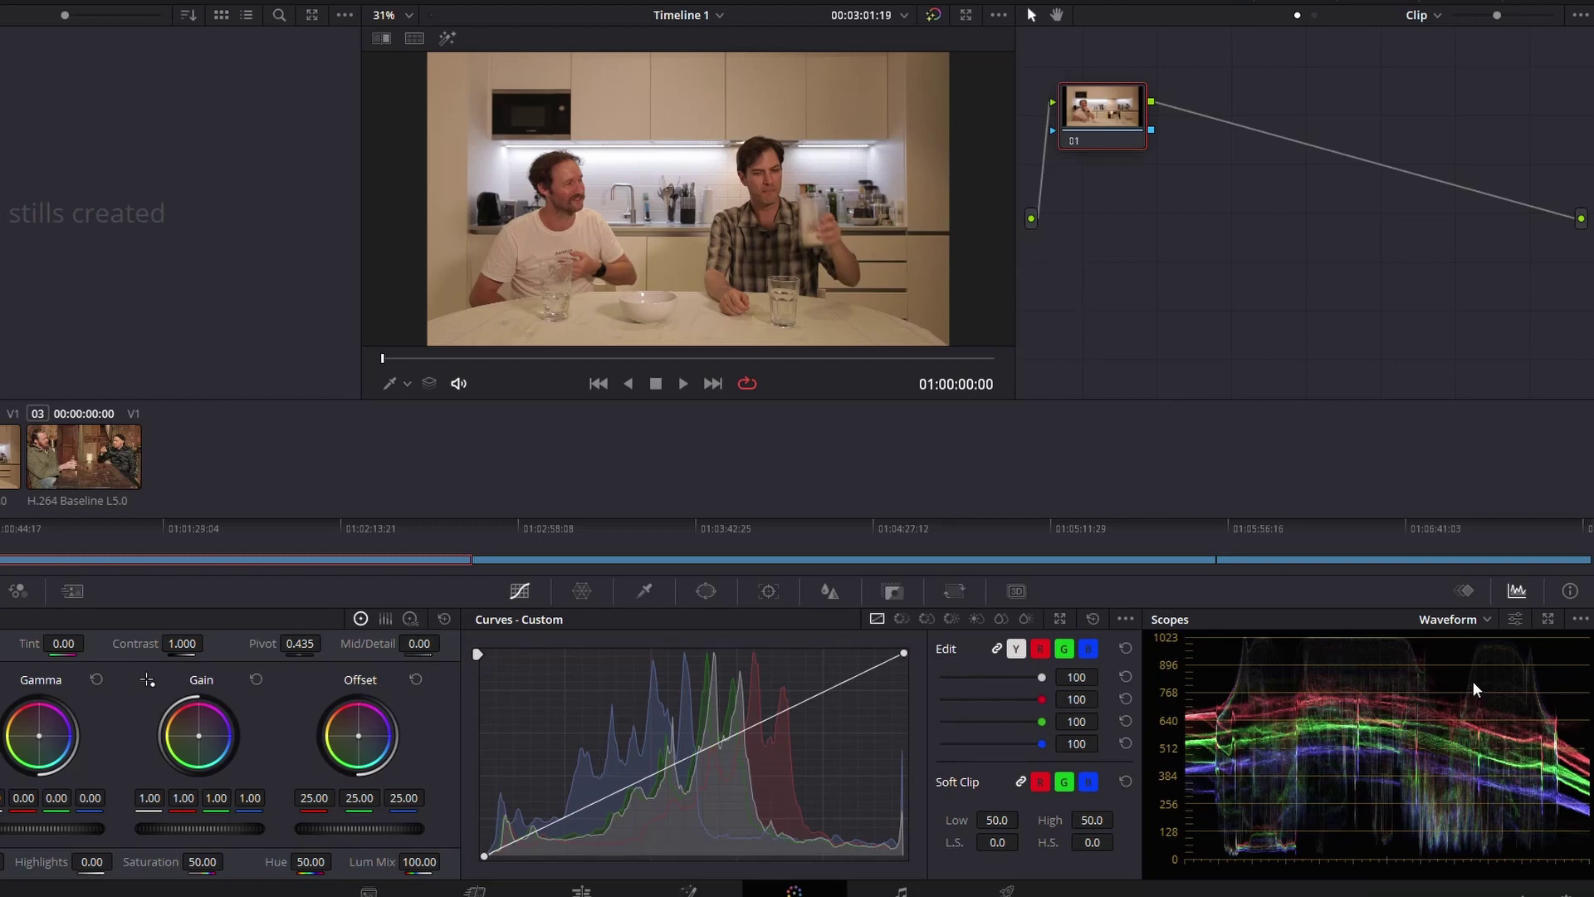
Set the waveform scope to the Y (luma) channel with Colorize turned off
{"action": "left_click", "coordinate": [1516, 621]}
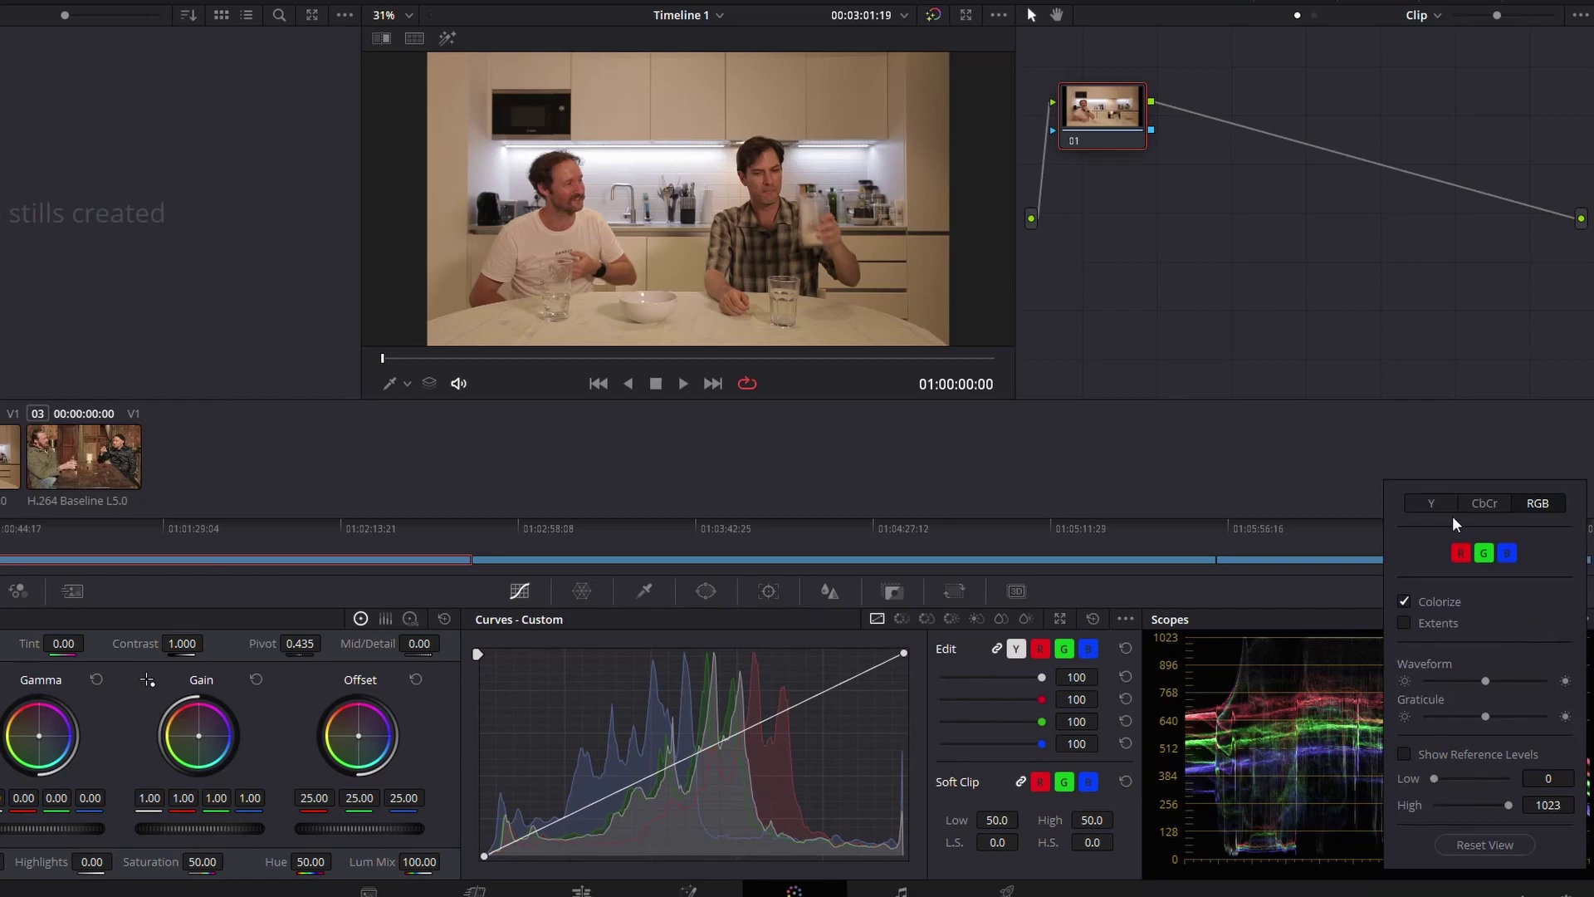
{"action": "left_click", "coordinate": [1432, 498]}
{"action": "left_click_drag", "start_coordinate": [1451, 485], "coordinate": [1418, 217]}
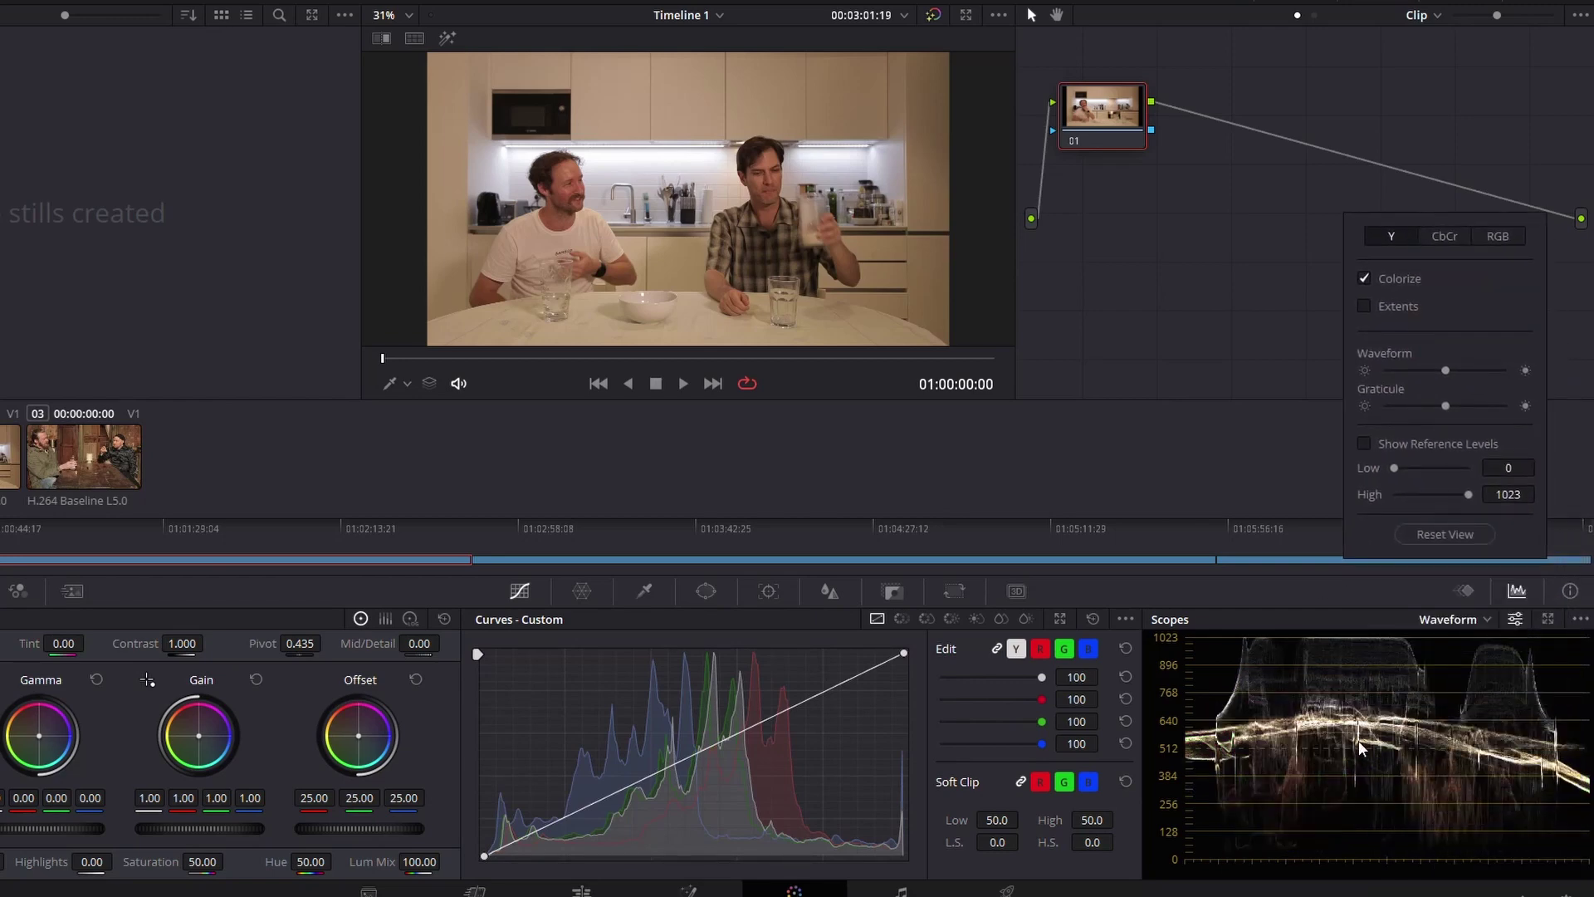
{"action": "left_click", "coordinate": [1365, 278]}
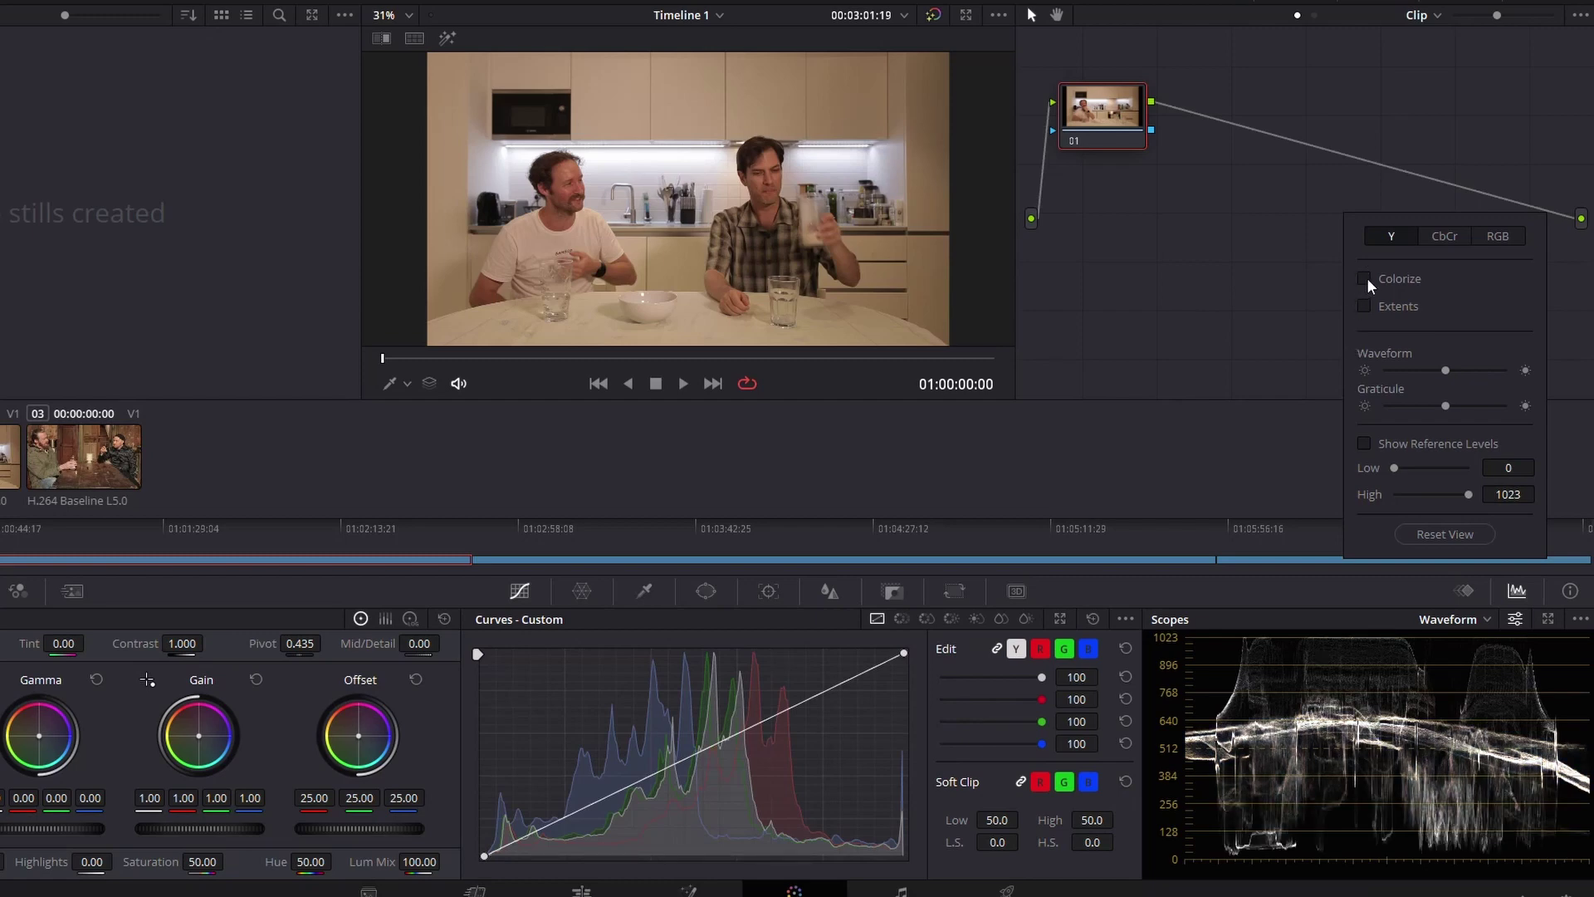
{"action": "left_click", "coordinate": [1302, 262]}
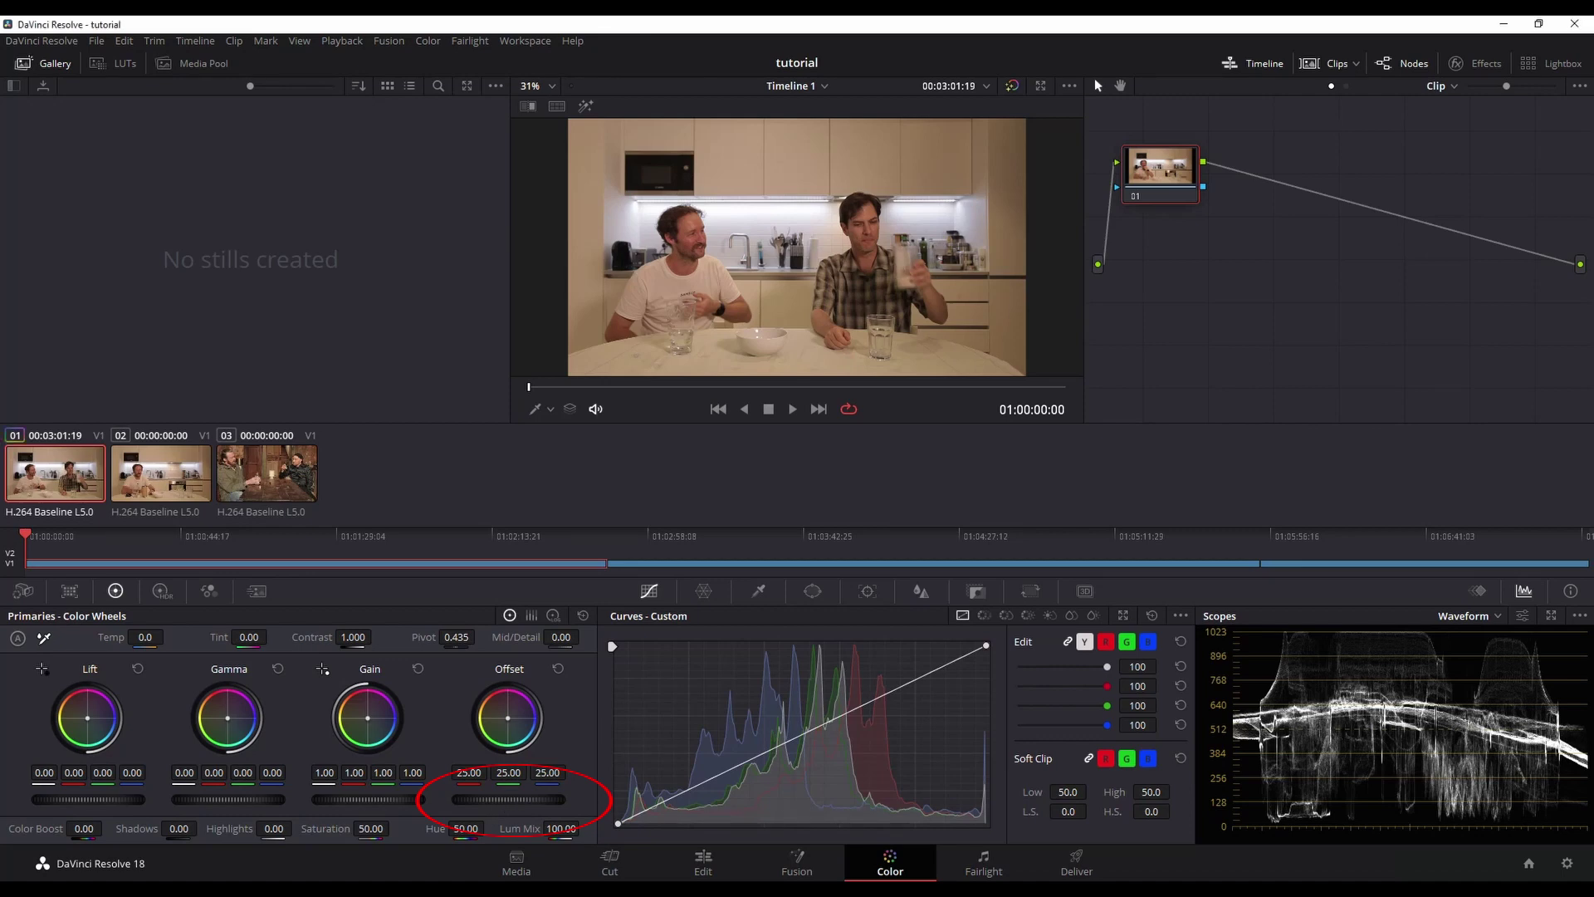
Reset the Offset to 25.00, then nudge it up to 25.25 on all channels
{"action": "left_click_drag", "start_coordinate": [508, 799], "coordinate": [579, 799]}
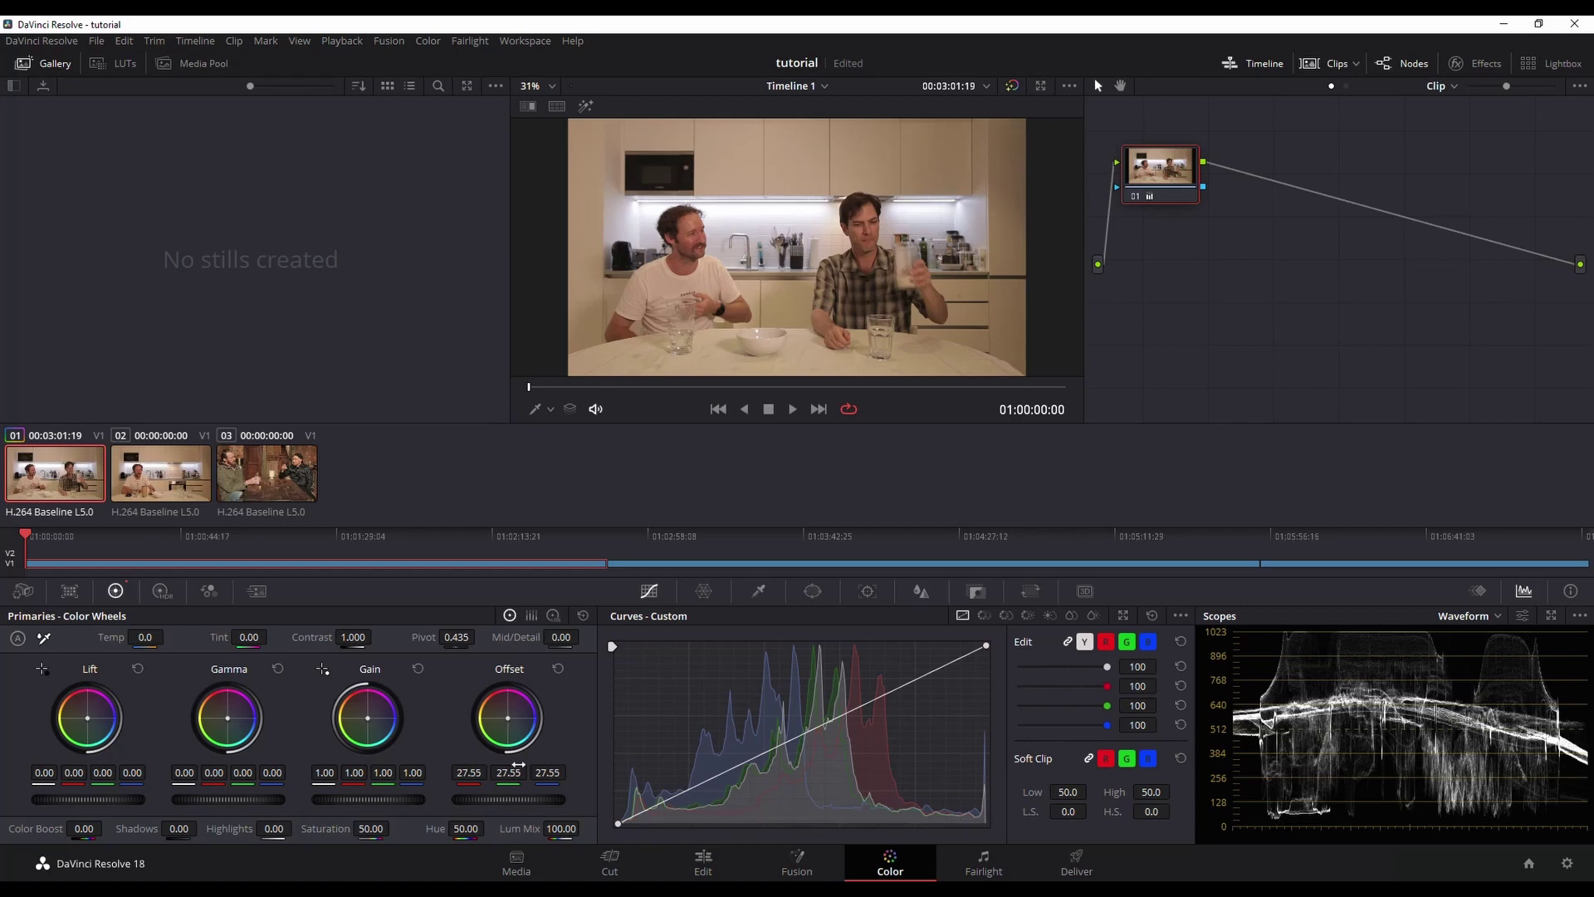
{"action": "left_click", "coordinate": [558, 669]}
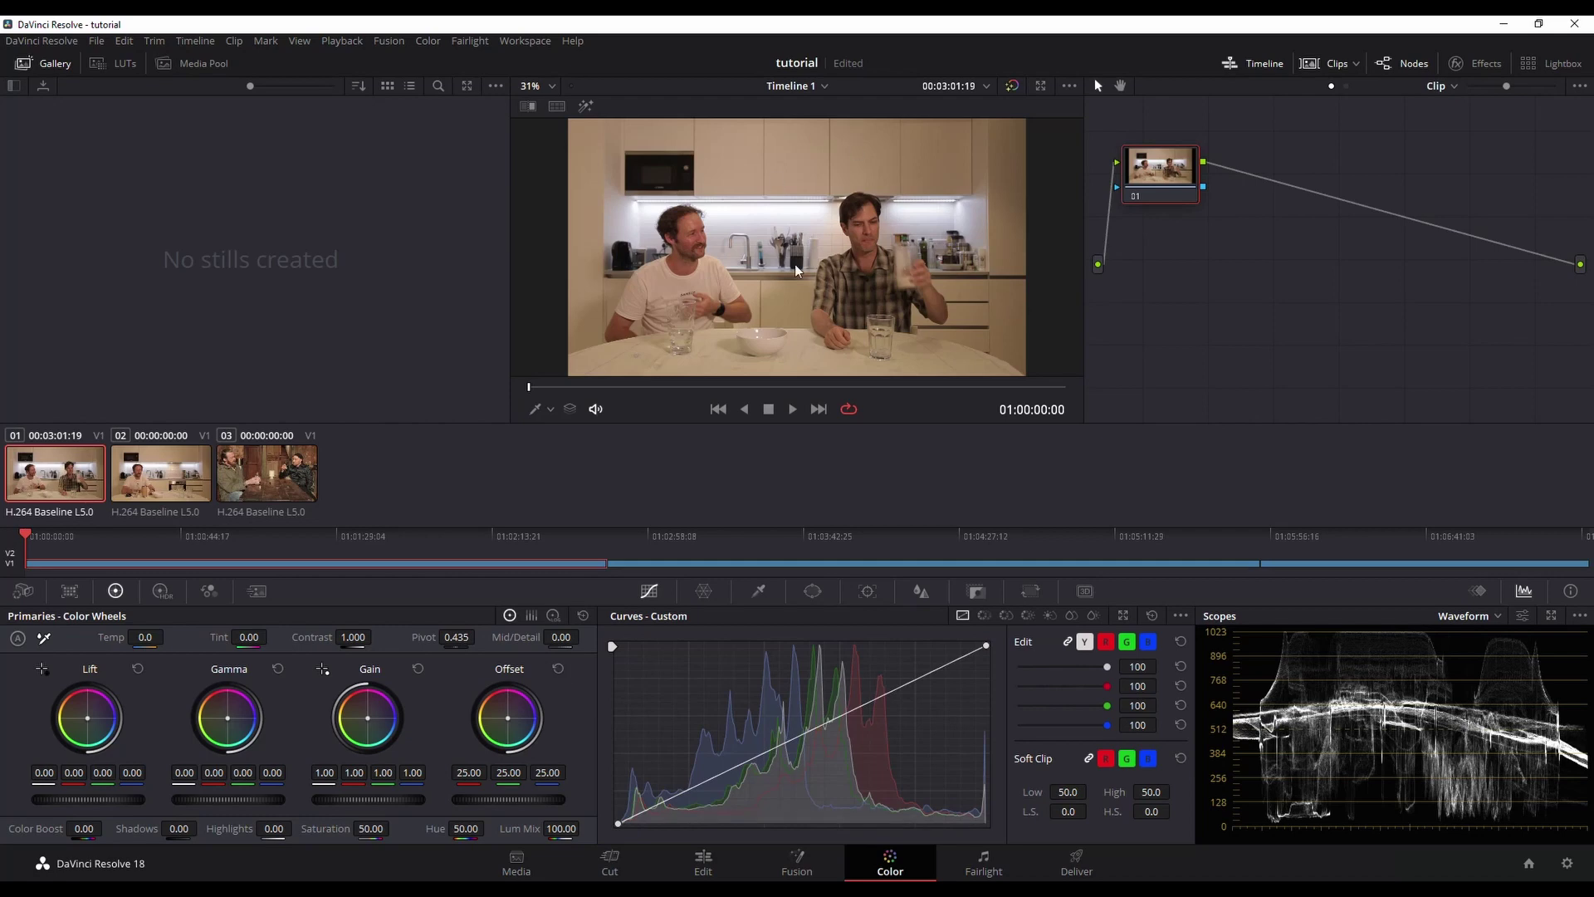
{"action": "mouse_move", "coordinate": [508, 790]}
{"action": "left_mouse_down"}
{"action": "mouse_move", "coordinate": [499, 818]}
{"action": "mouse_move", "coordinate": [513, 798]}
{"action": "left_mouse_up"}
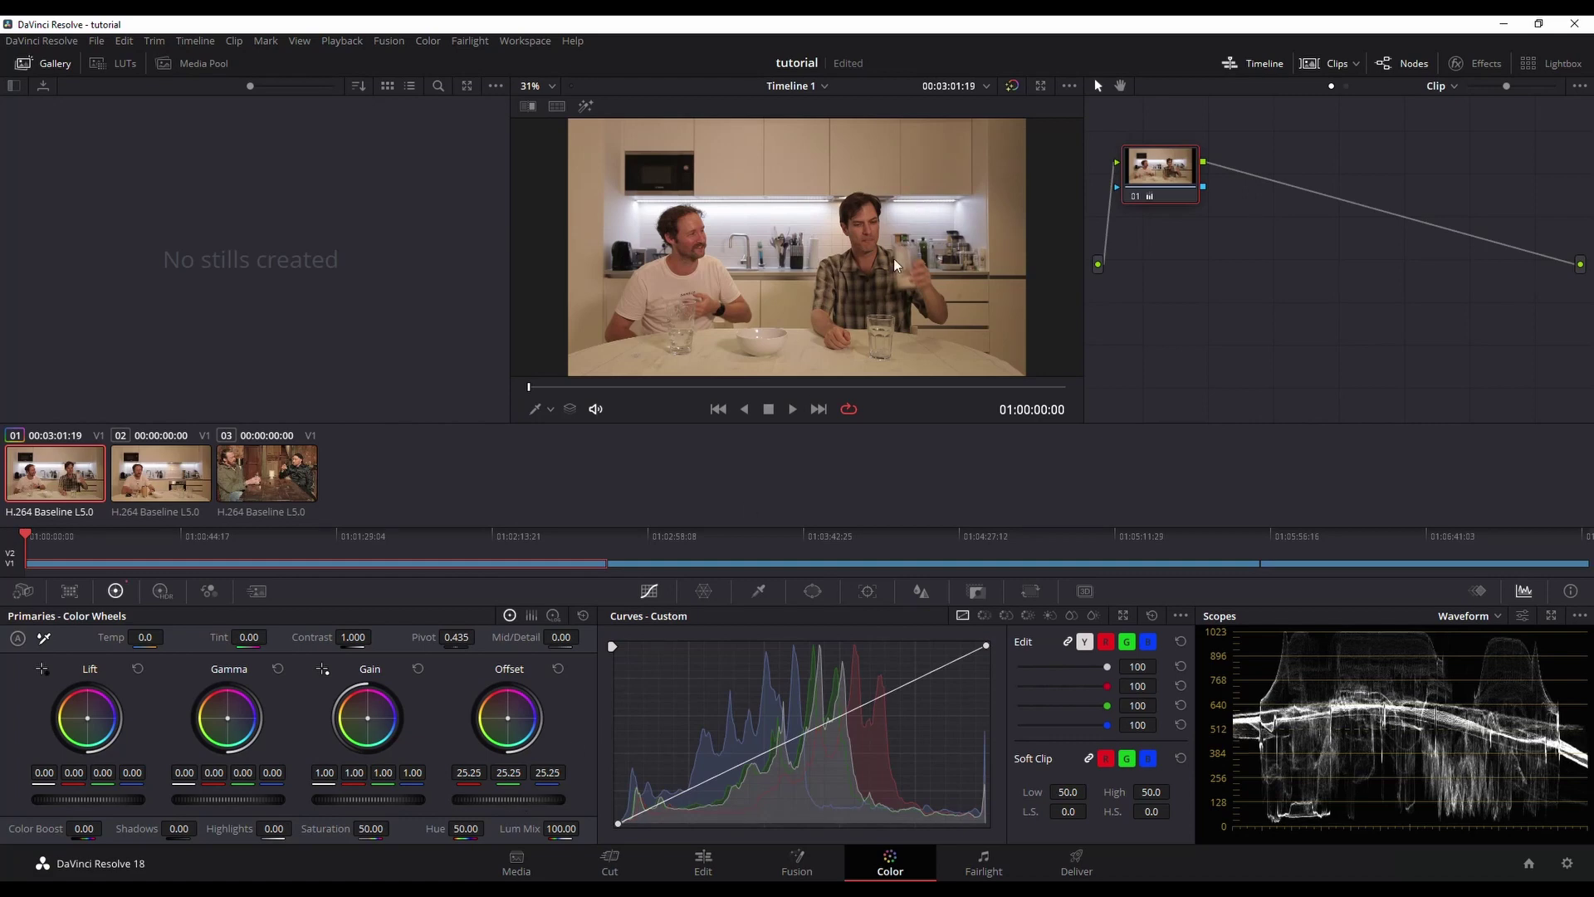
Save the tutorial project with Ctrl+S
{"action": "key", "text": "ctrl+s"}
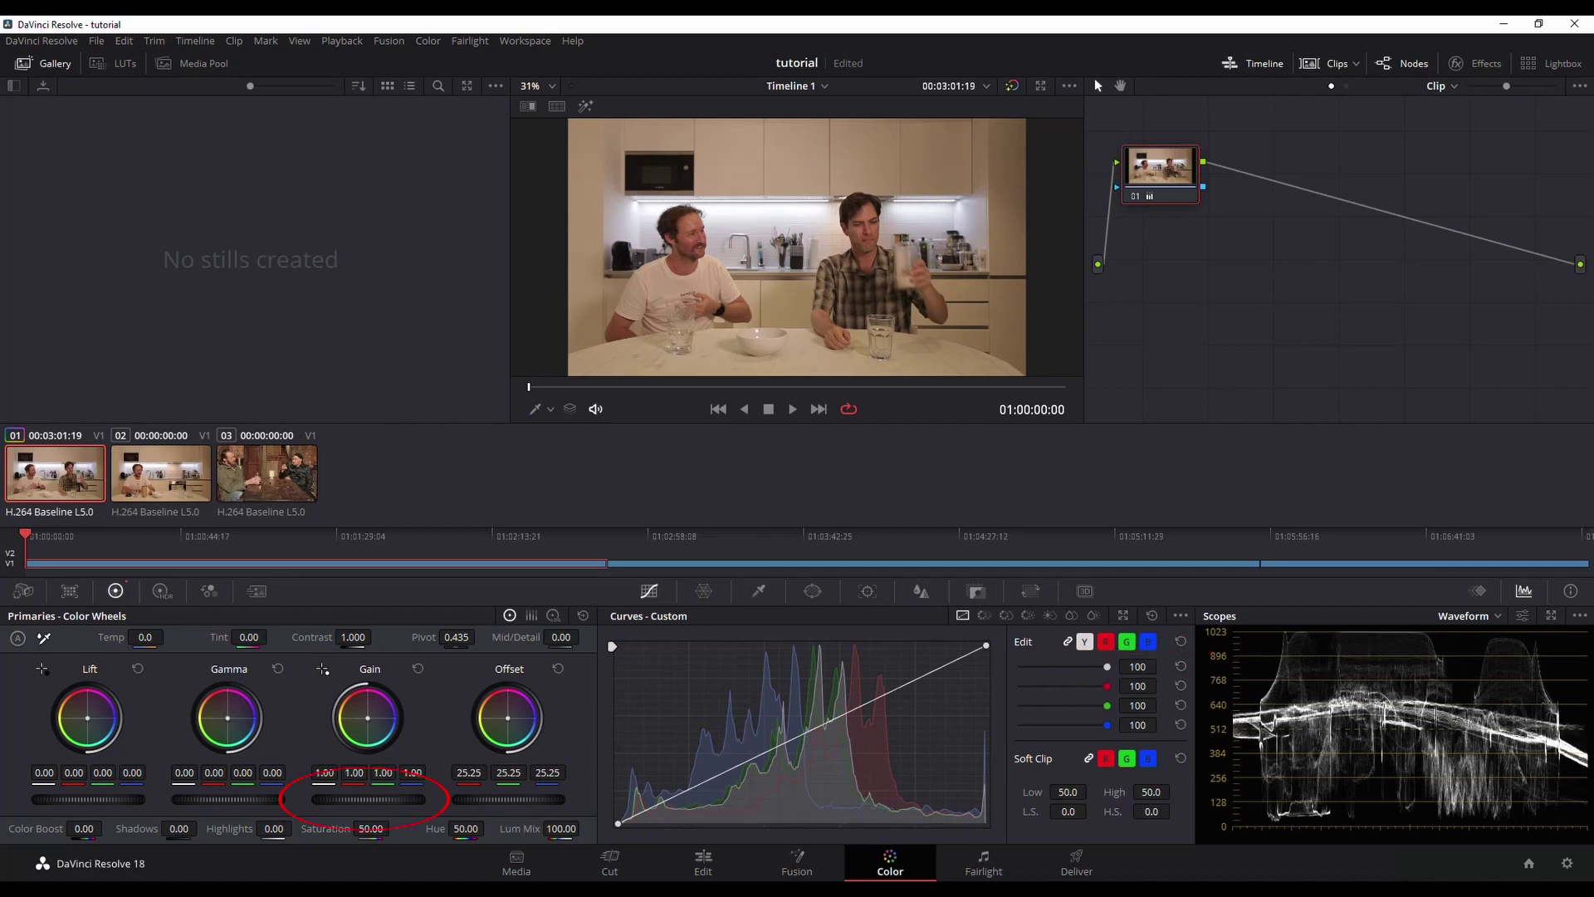
Lower the kitchen clip's Gain master wheel to 0.96 on every channel
{"action": "left_click_drag", "start_coordinate": [368, 798], "coordinate": [351, 798]}
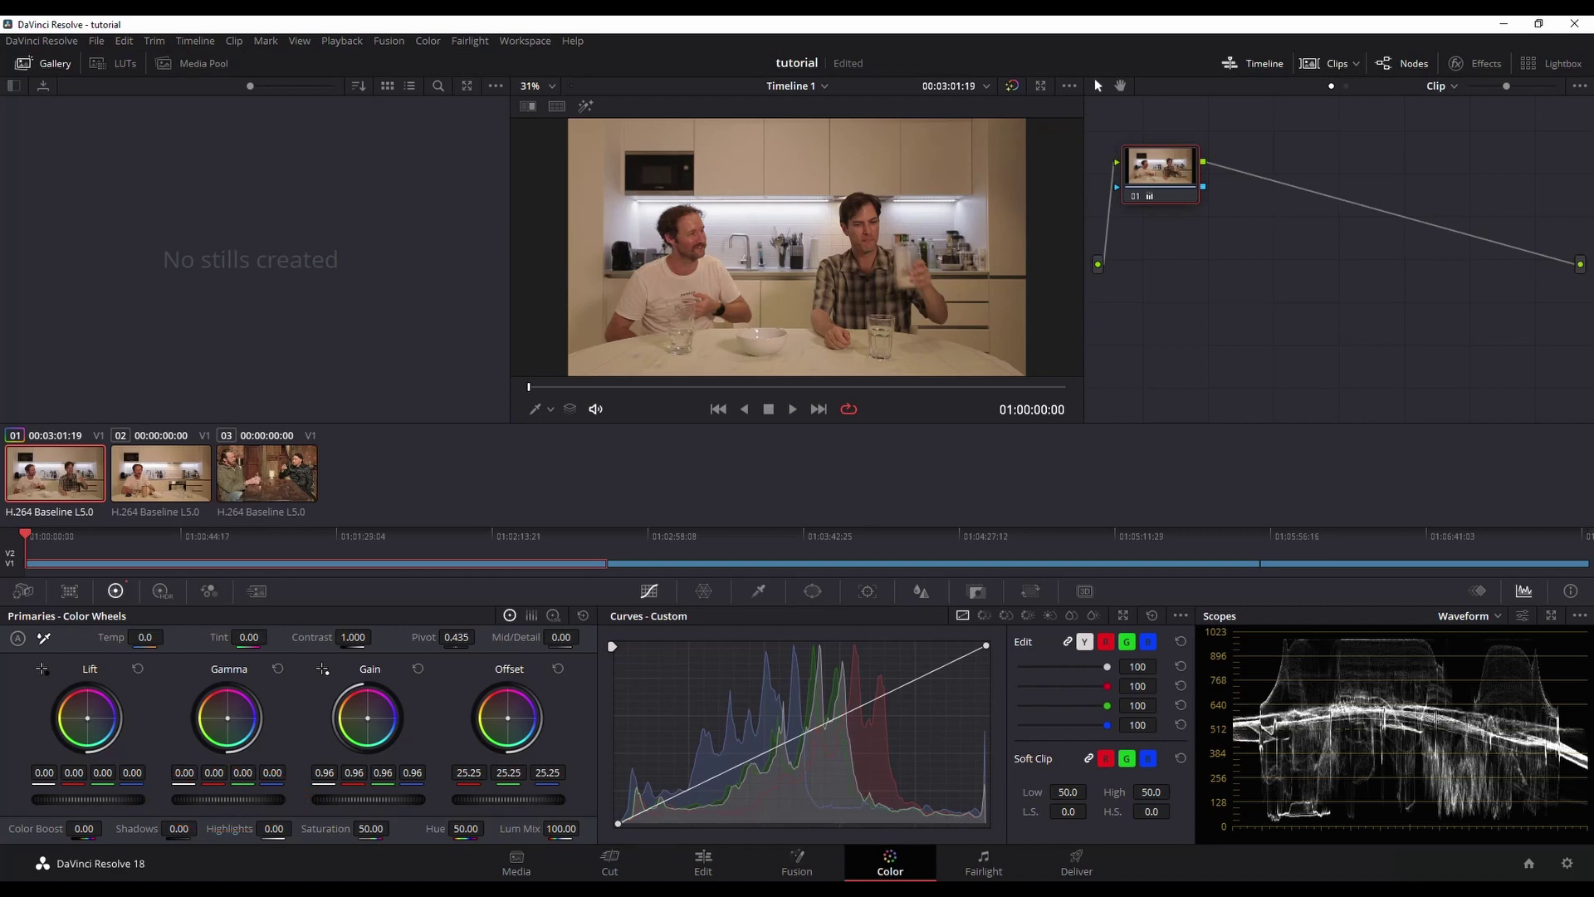
Raise the Gamma master wheel to 0.06 and drop the Lift master wheel to -0.01
{"action": "left_click_drag", "start_coordinate": [229, 798], "coordinate": [265, 799]}
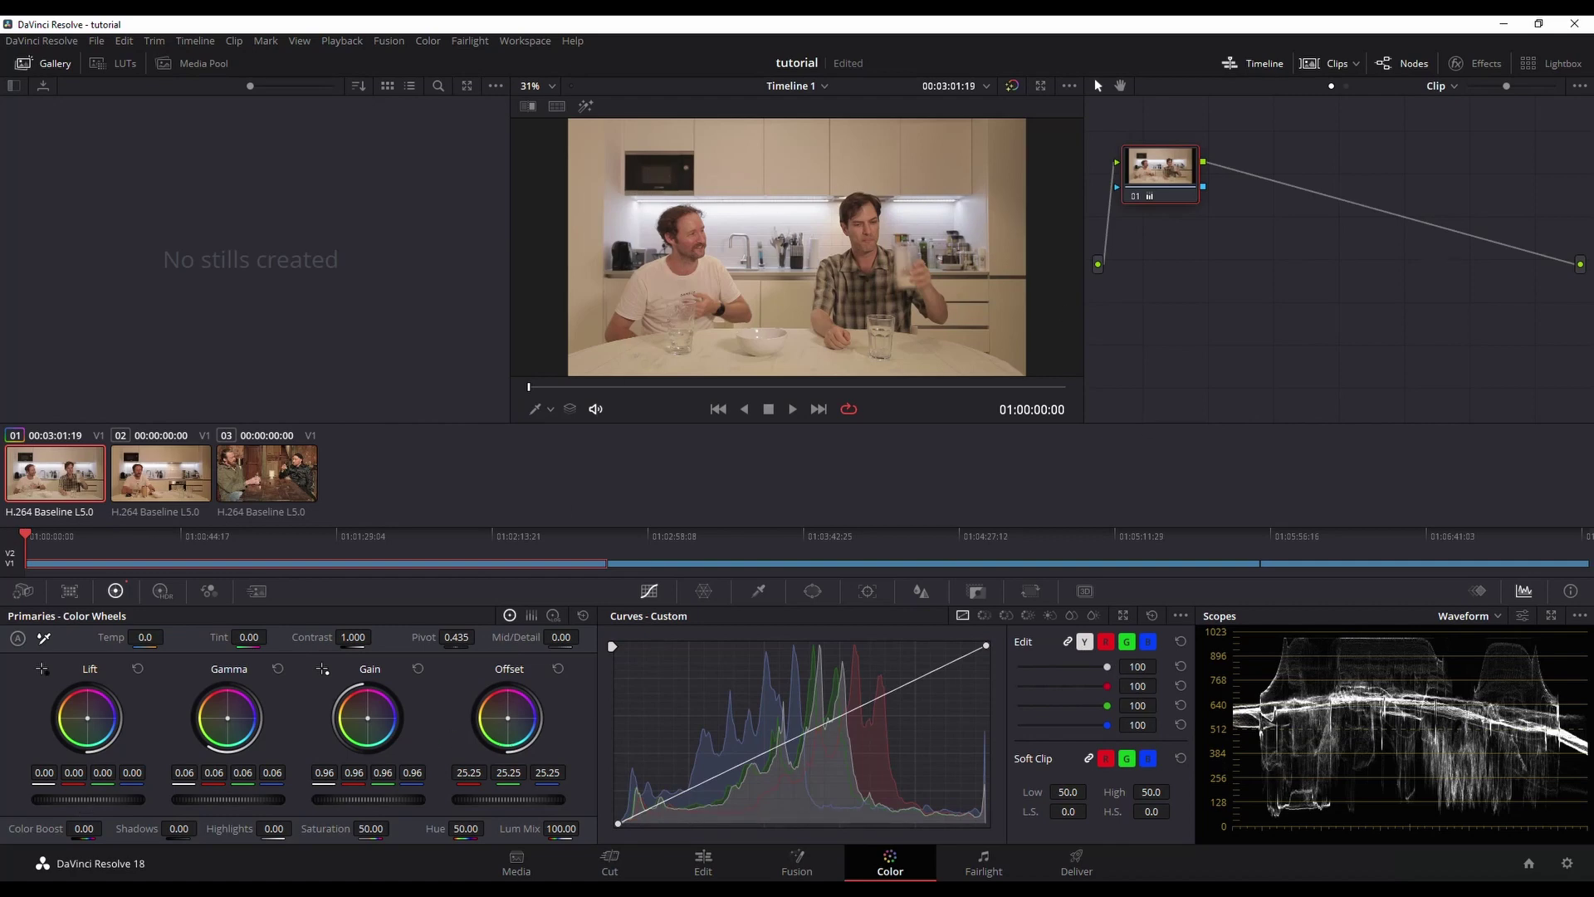
{"action": "left_click_drag", "start_coordinate": [88, 800], "coordinate": [73, 799]}
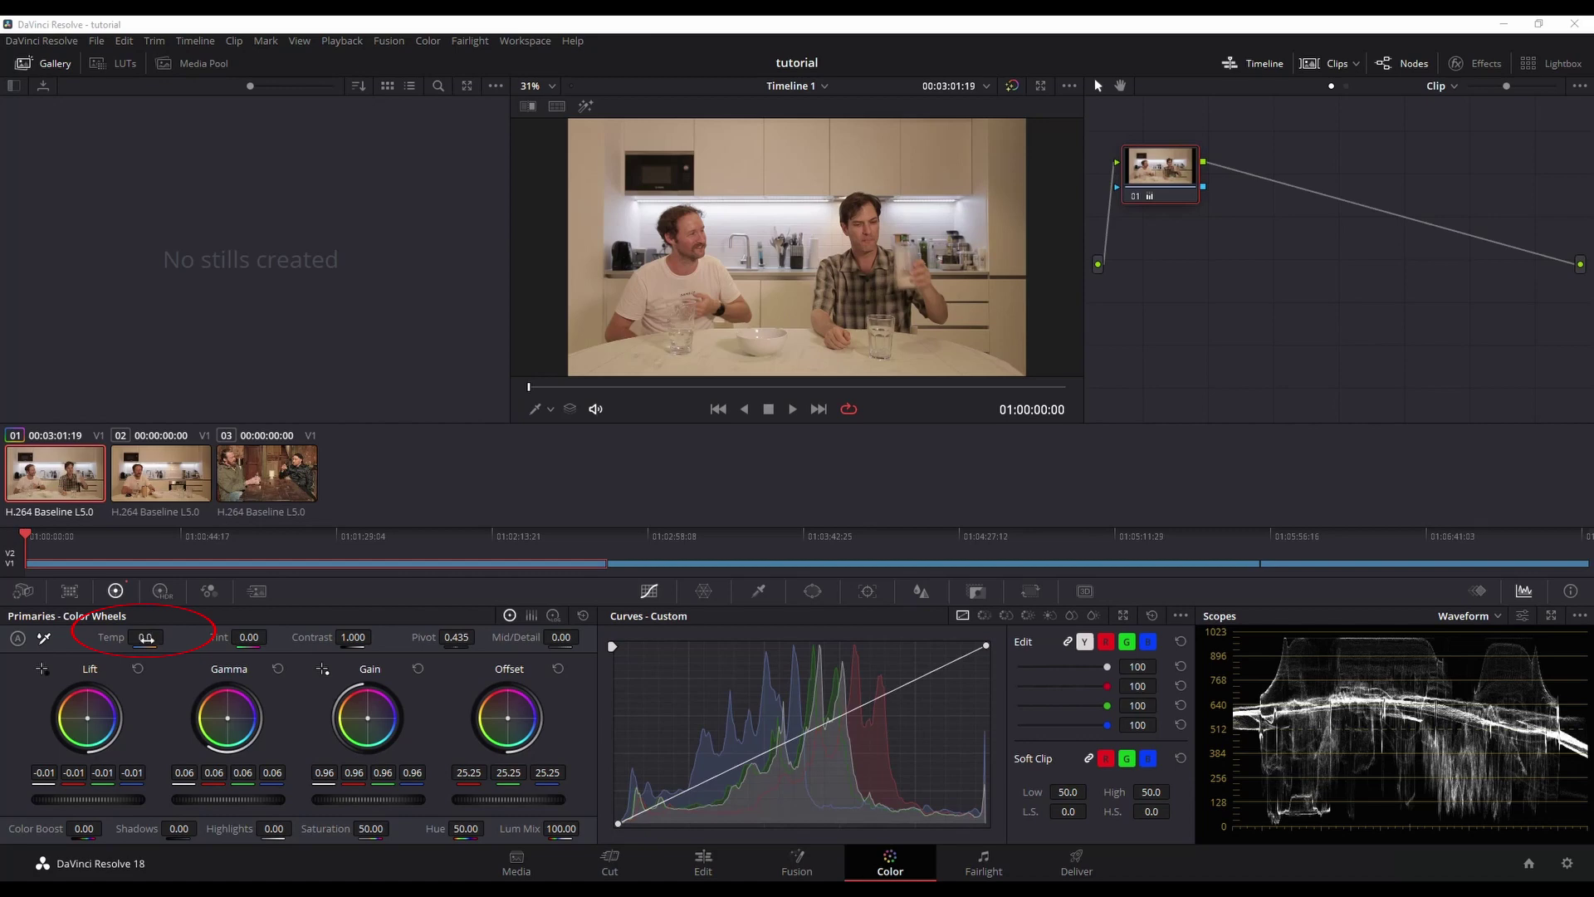
Make a first Temp adjustment and switch the scope back to RGB Parade
{"action": "left_click_drag", "start_coordinate": [146, 636], "coordinate": [1, 637]}
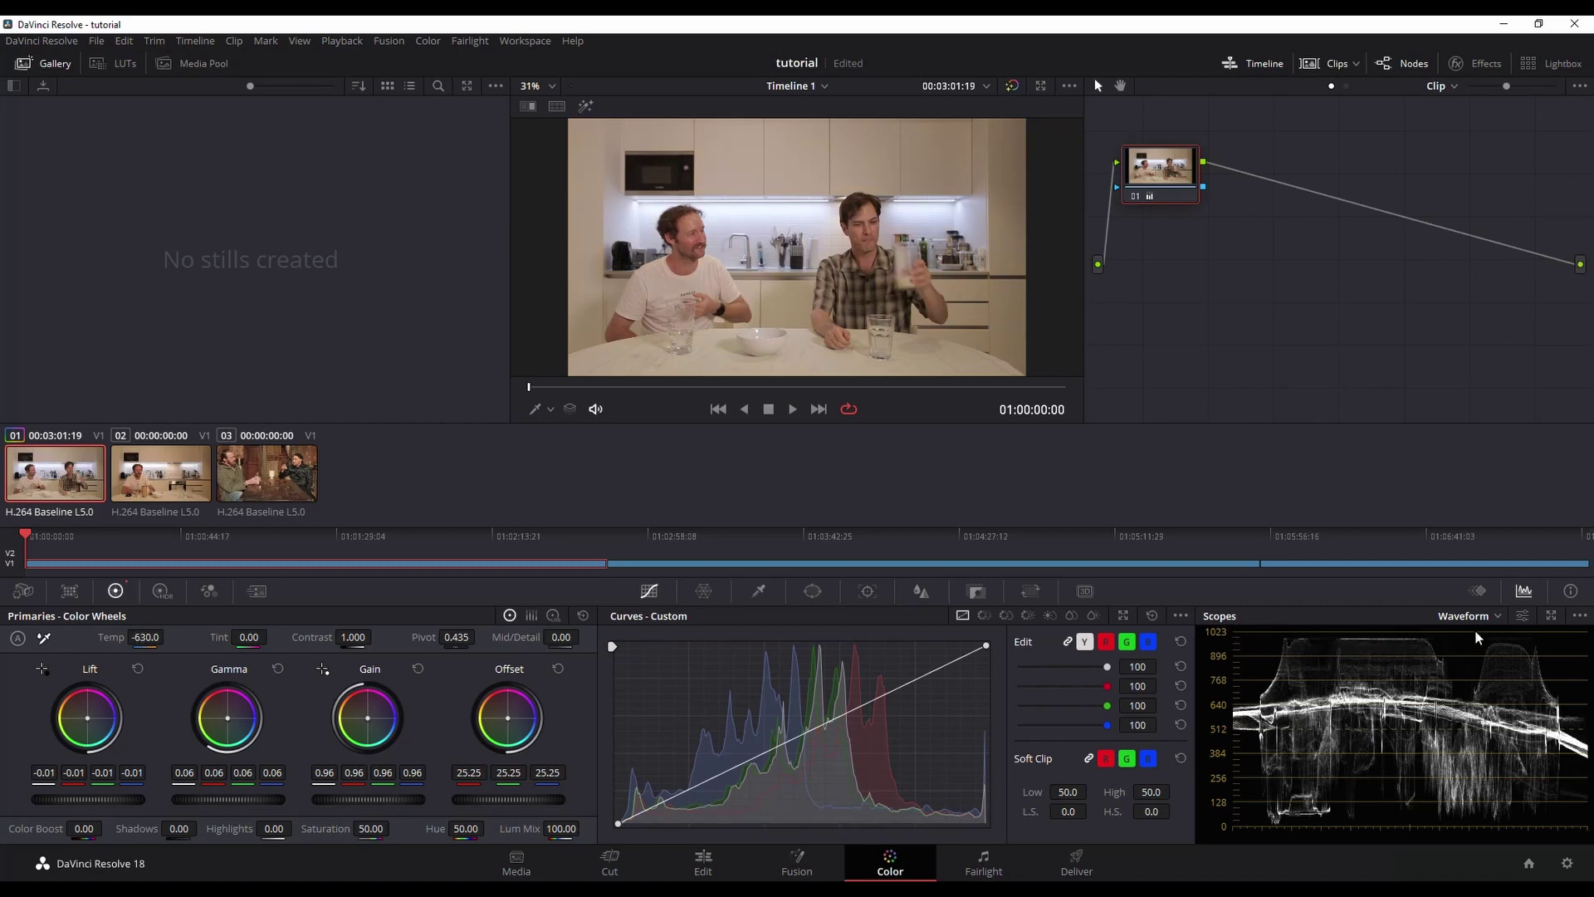
{"action": "left_click", "coordinate": [1494, 616]}
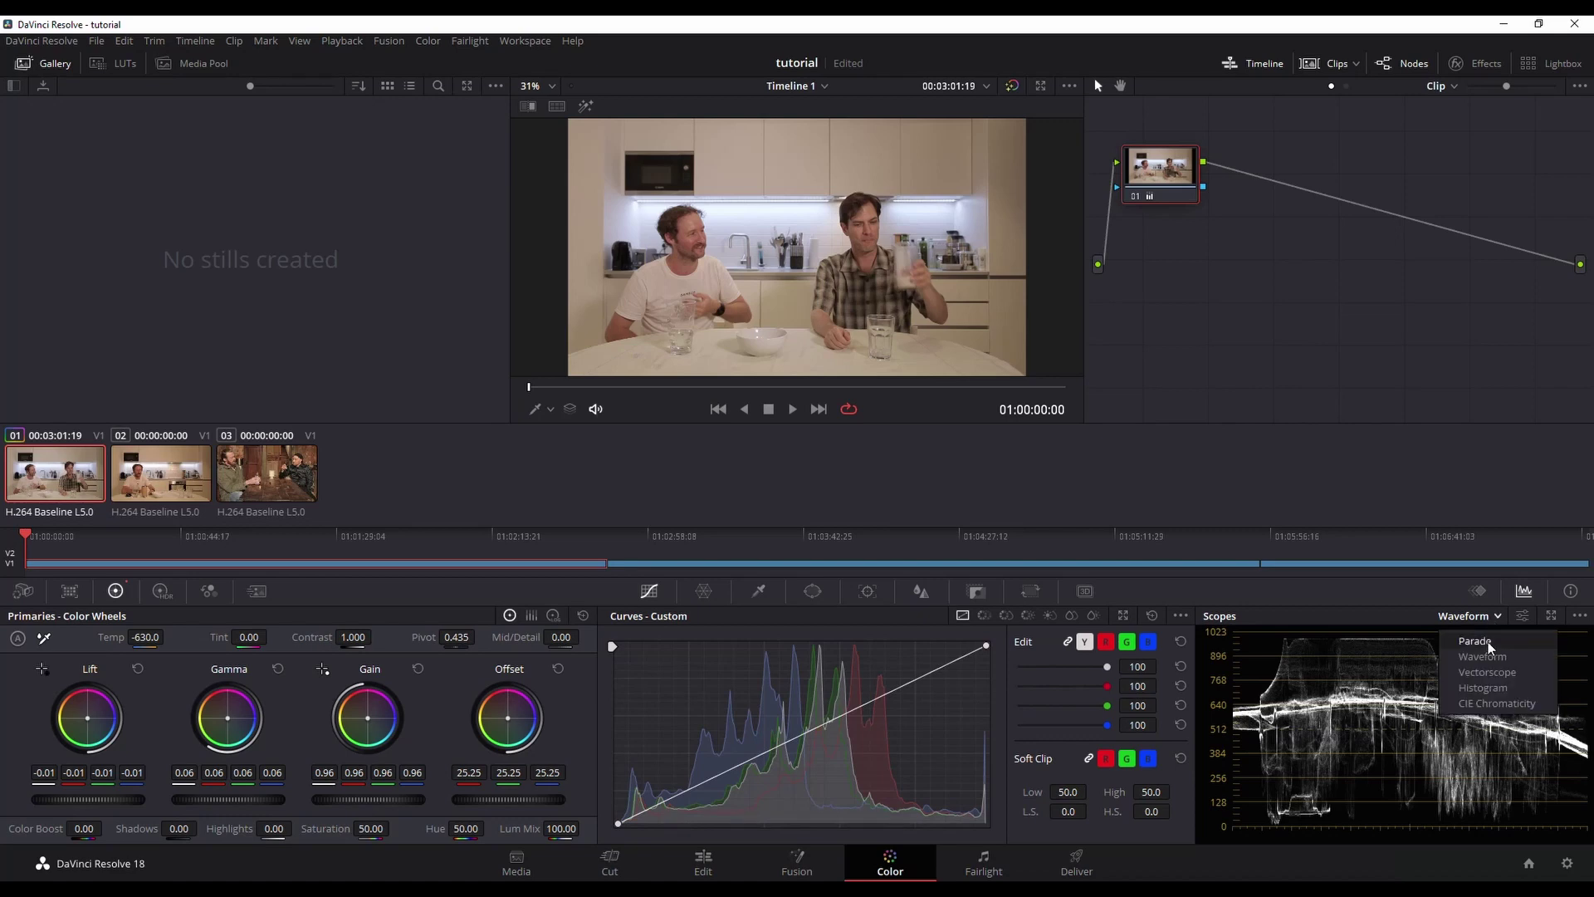
{"action": "left_click", "coordinate": [1488, 641]}
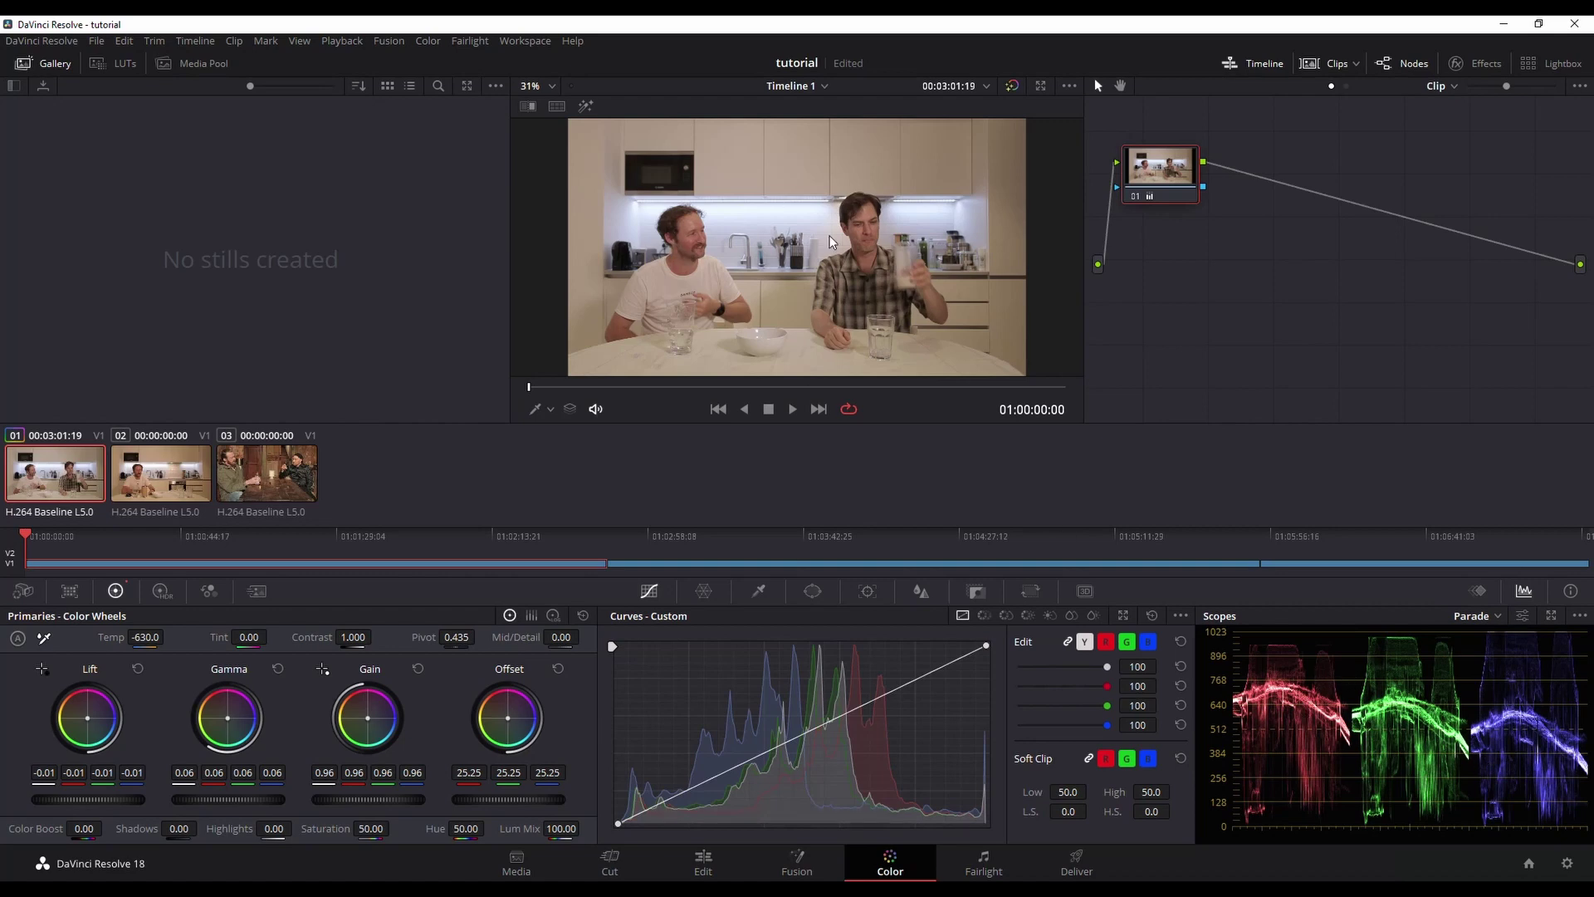
Try Temp values -320 and -710, then reset Temp and cool it to -660
{"action": "left_click", "coordinate": [147, 636]}
{"action": "type", "text": "-6501000"}
{"action": "key", "text": "Return"}
{"action": "type", "text": "-320"}
{"action": "key", "text": "Return"}
{"action": "type", "text": "-710"}
{"action": "key", "text": "Return"}
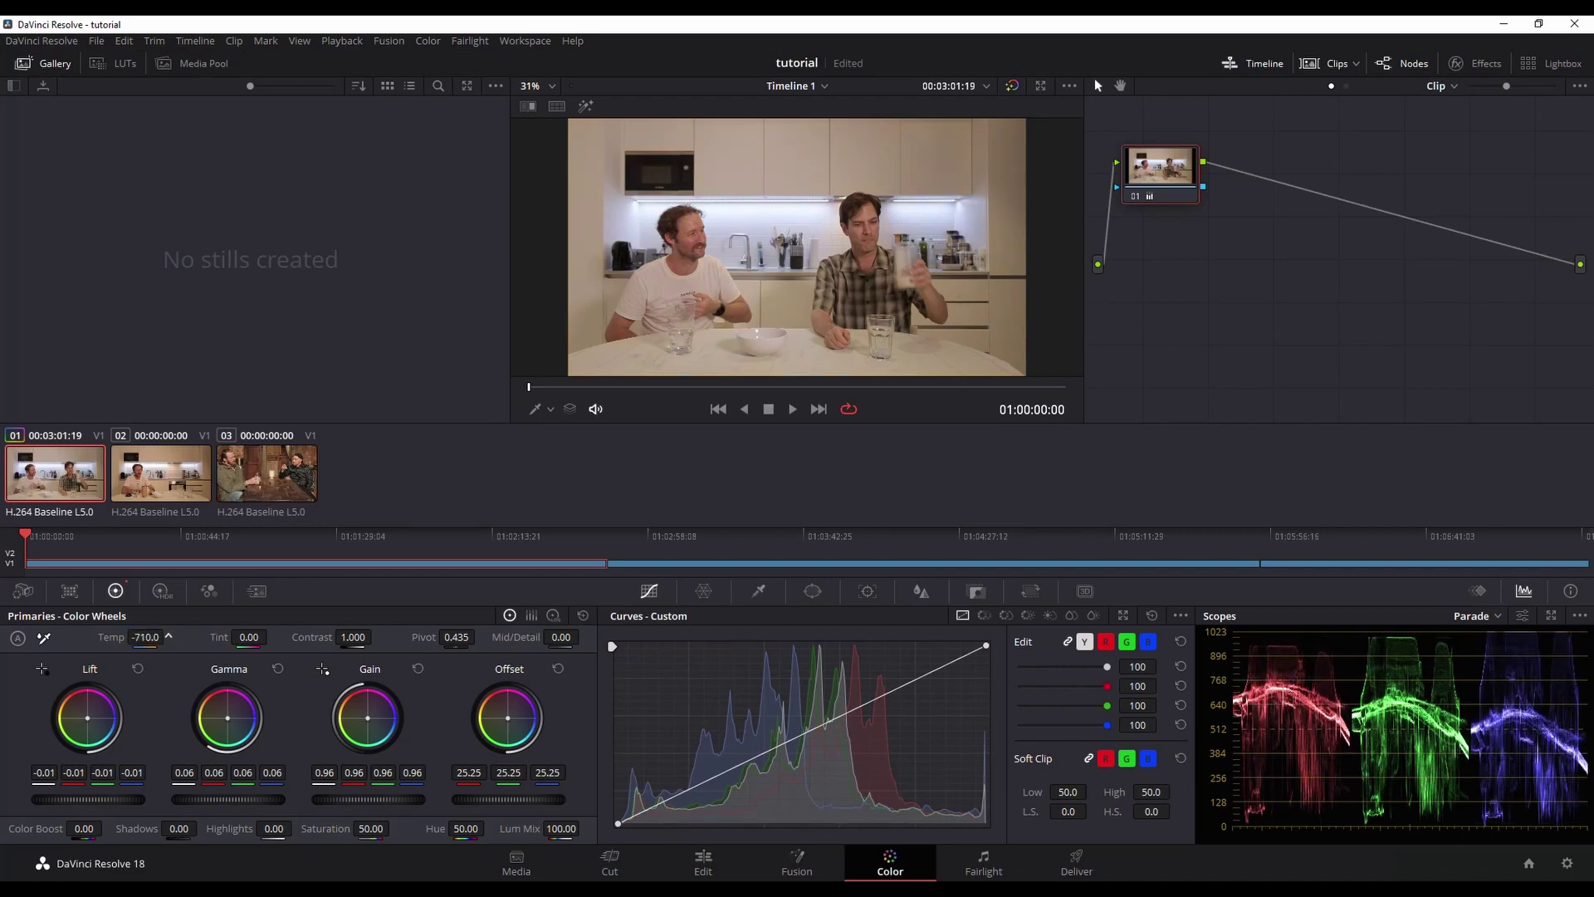
{"action": "double_click", "coordinate": [108, 636]}
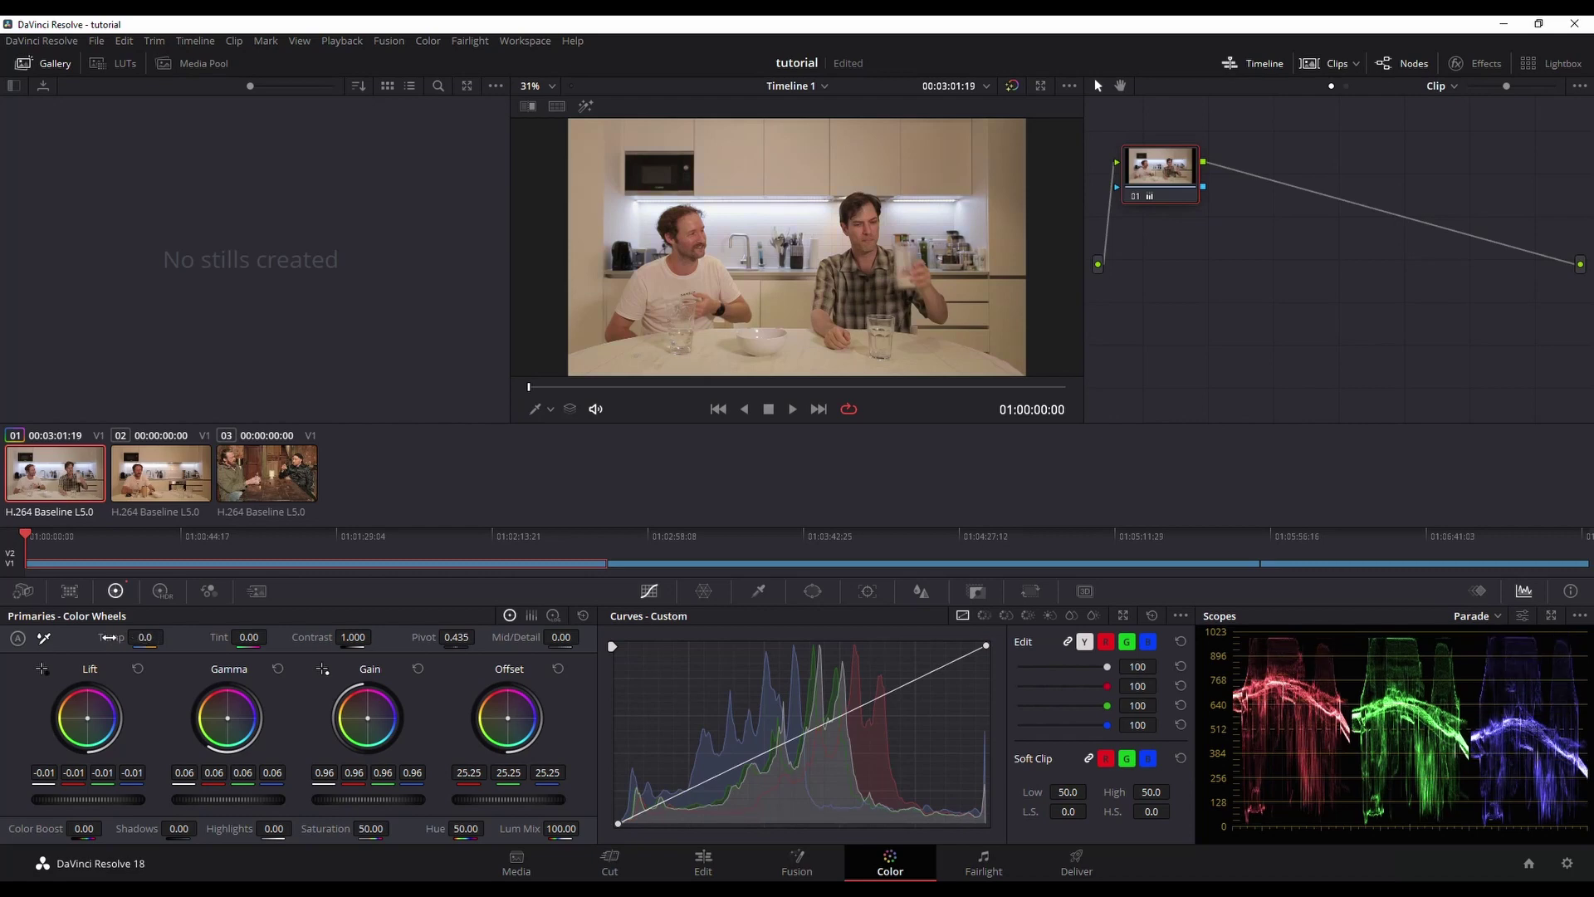
{"action": "left_click_drag", "start_coordinate": [108, 636], "coordinate": [63, 637]}
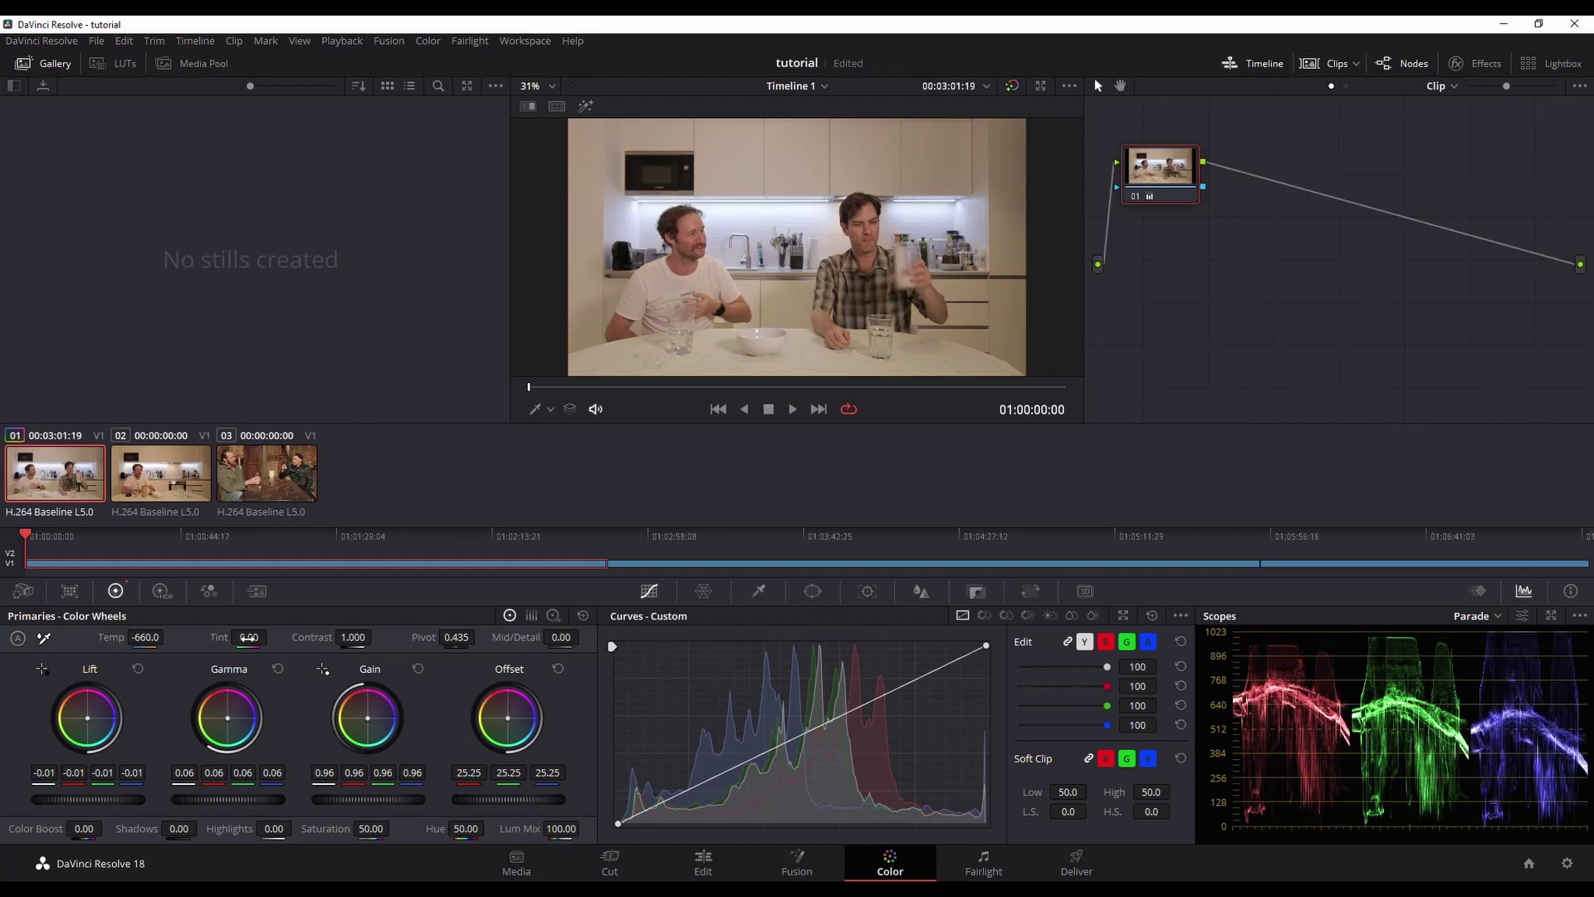
Set Tint to -4.00, Contrast to 1.082 and Saturation to 52.00
{"action": "left_click_drag", "start_coordinate": [249, 636], "coordinate": [241, 637]}
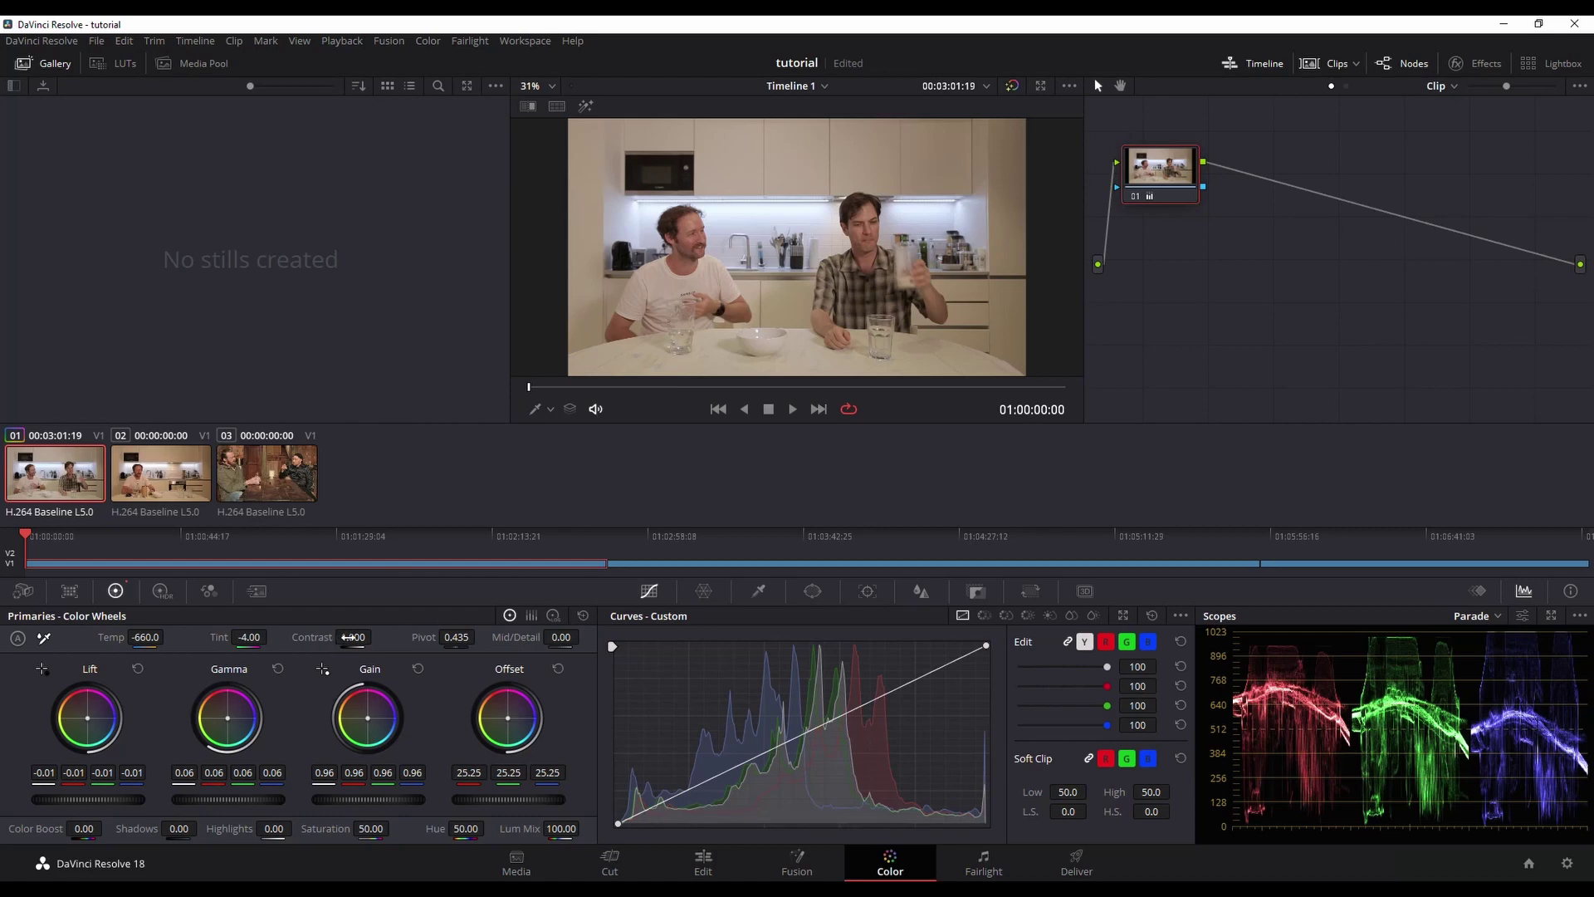
{"action": "left_click_drag", "start_coordinate": [349, 637], "coordinate": [372, 636]}
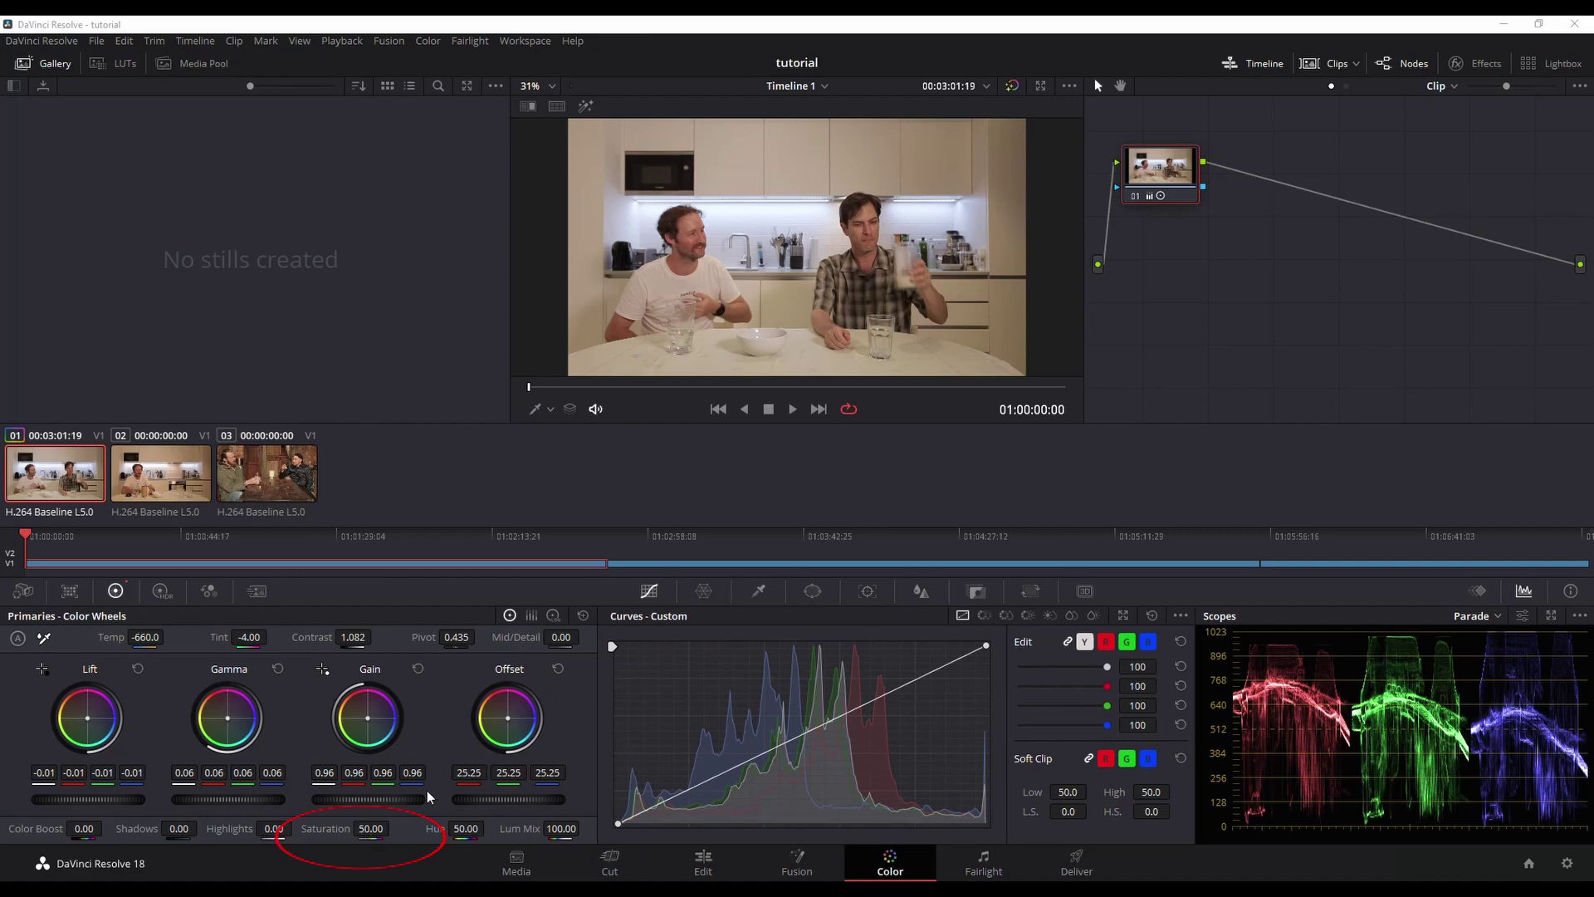
{"action": "left_click_drag", "start_coordinate": [366, 828], "coordinate": [371, 828]}
Try Saturation values 60 and 50, then settle it at 55.00
{"action": "left_click_drag", "start_coordinate": [371, 828], "coordinate": [394, 827]}
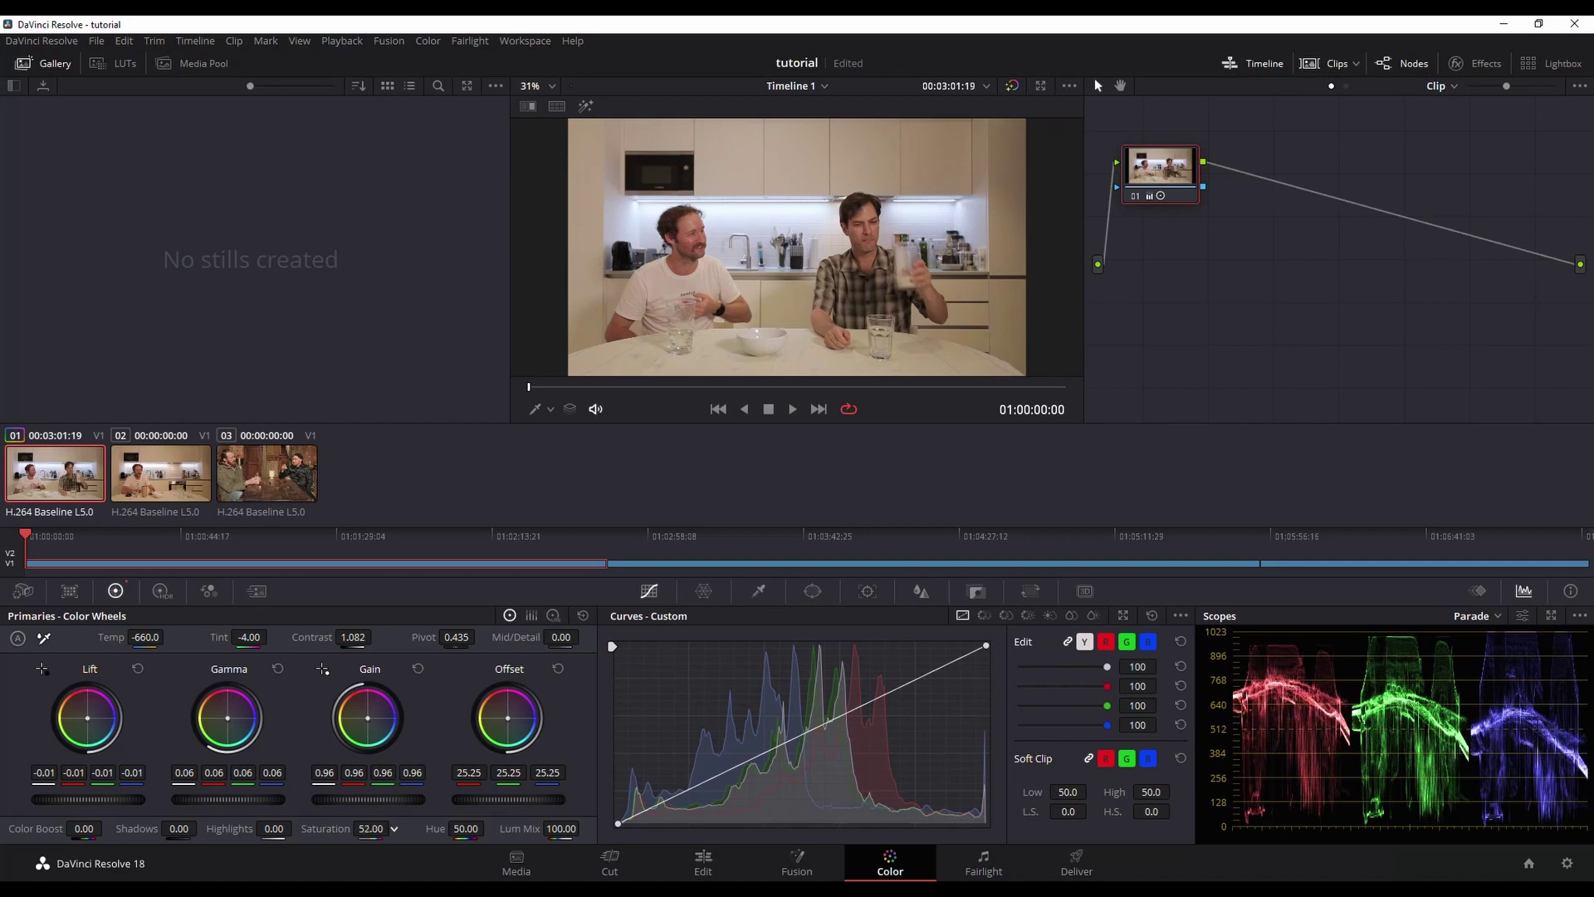
{"action": "left_click_drag", "start_coordinate": [394, 828], "coordinate": [396, 828]}
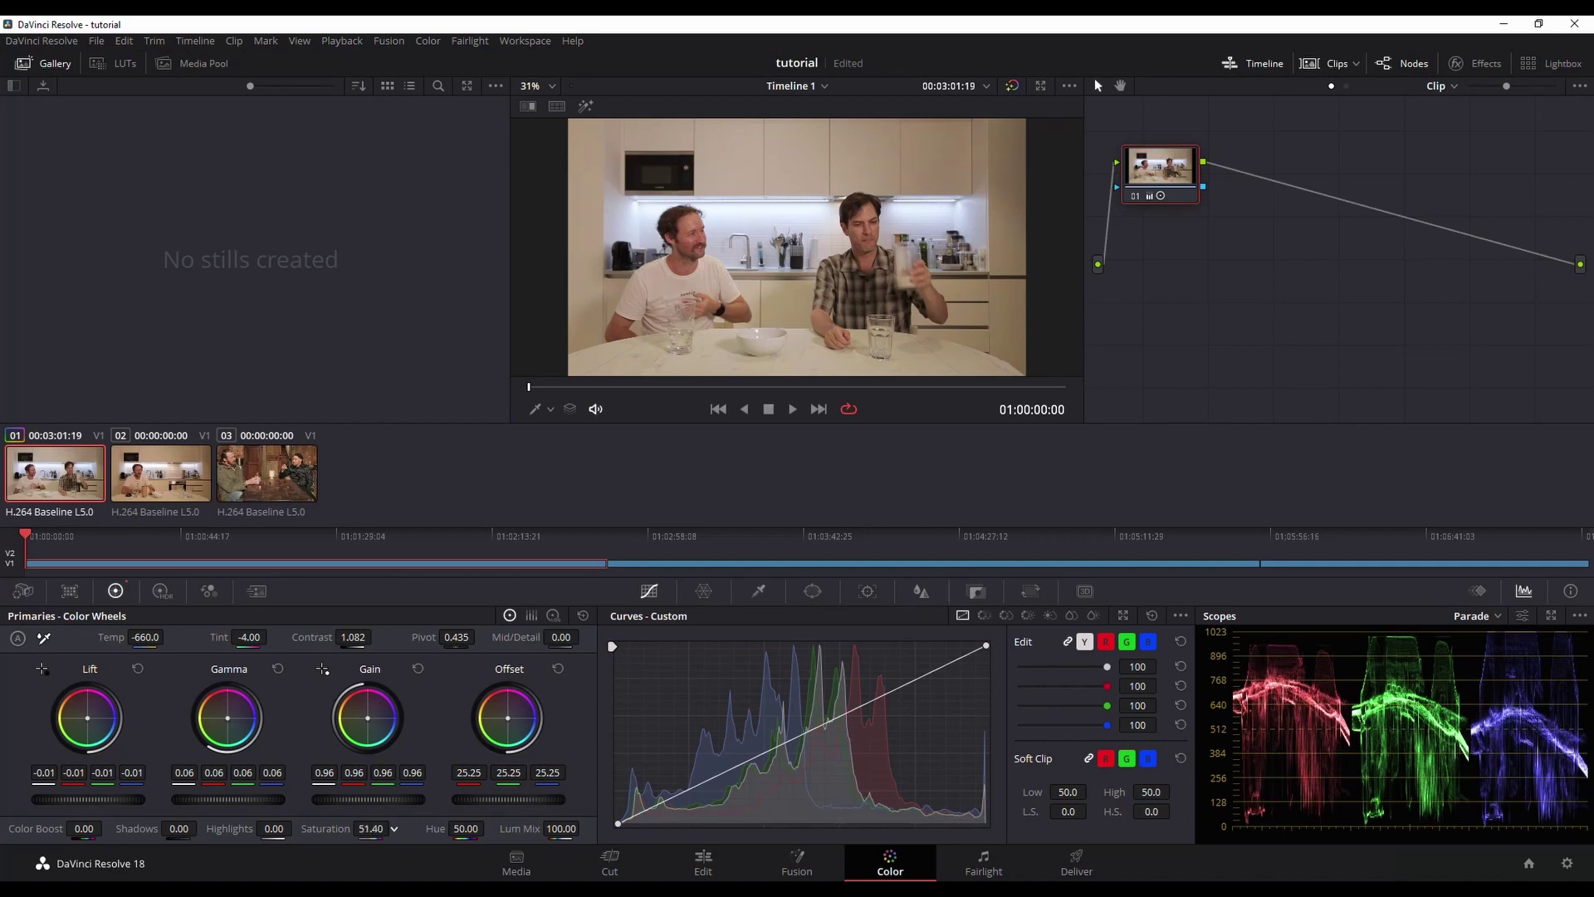
{"action": "left_click_drag", "start_coordinate": [371, 828], "coordinate": [572, 825]}
{"action": "type", "text": "60"}
{"action": "key", "text": "Return"}
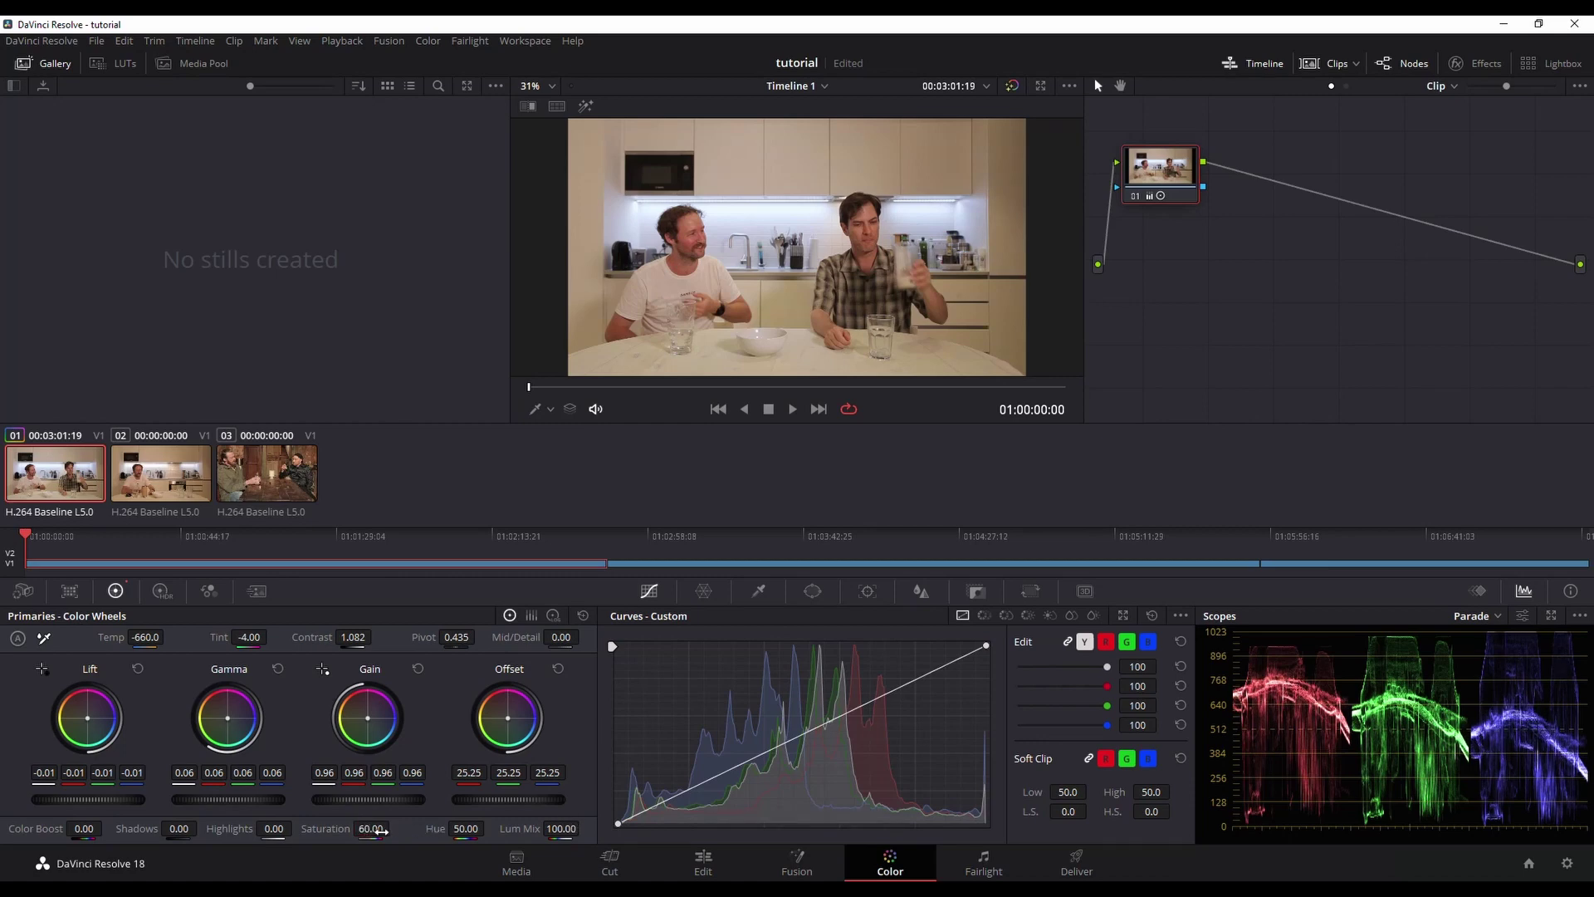
{"action": "left_click_drag", "start_coordinate": [381, 830], "coordinate": [334, 832]}
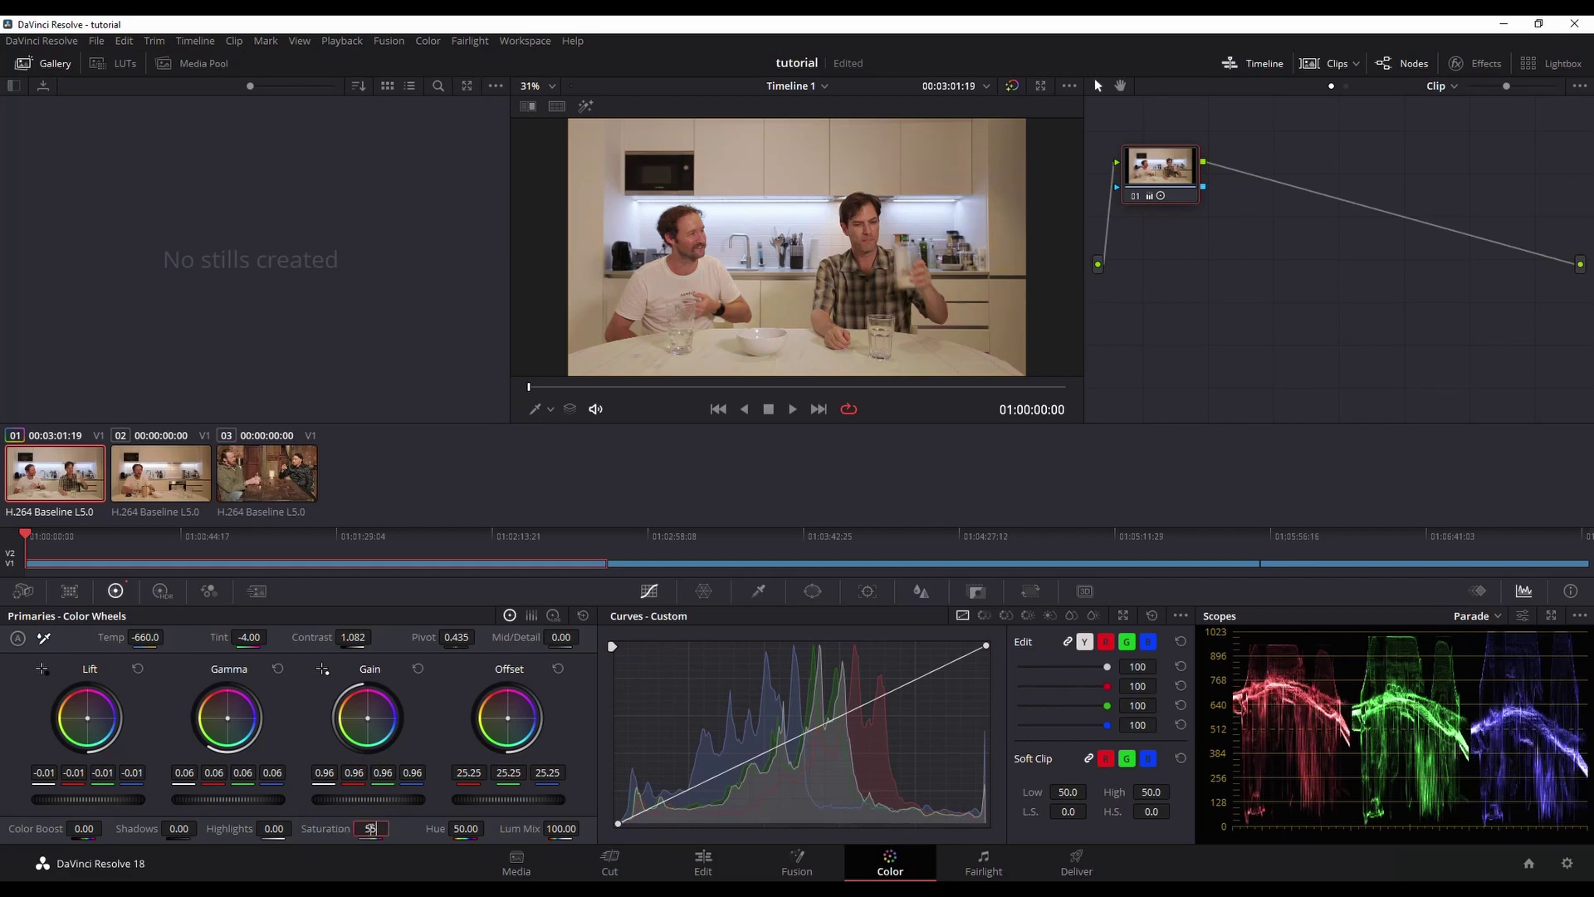
{"action": "key", "text": "ctrl+z"}
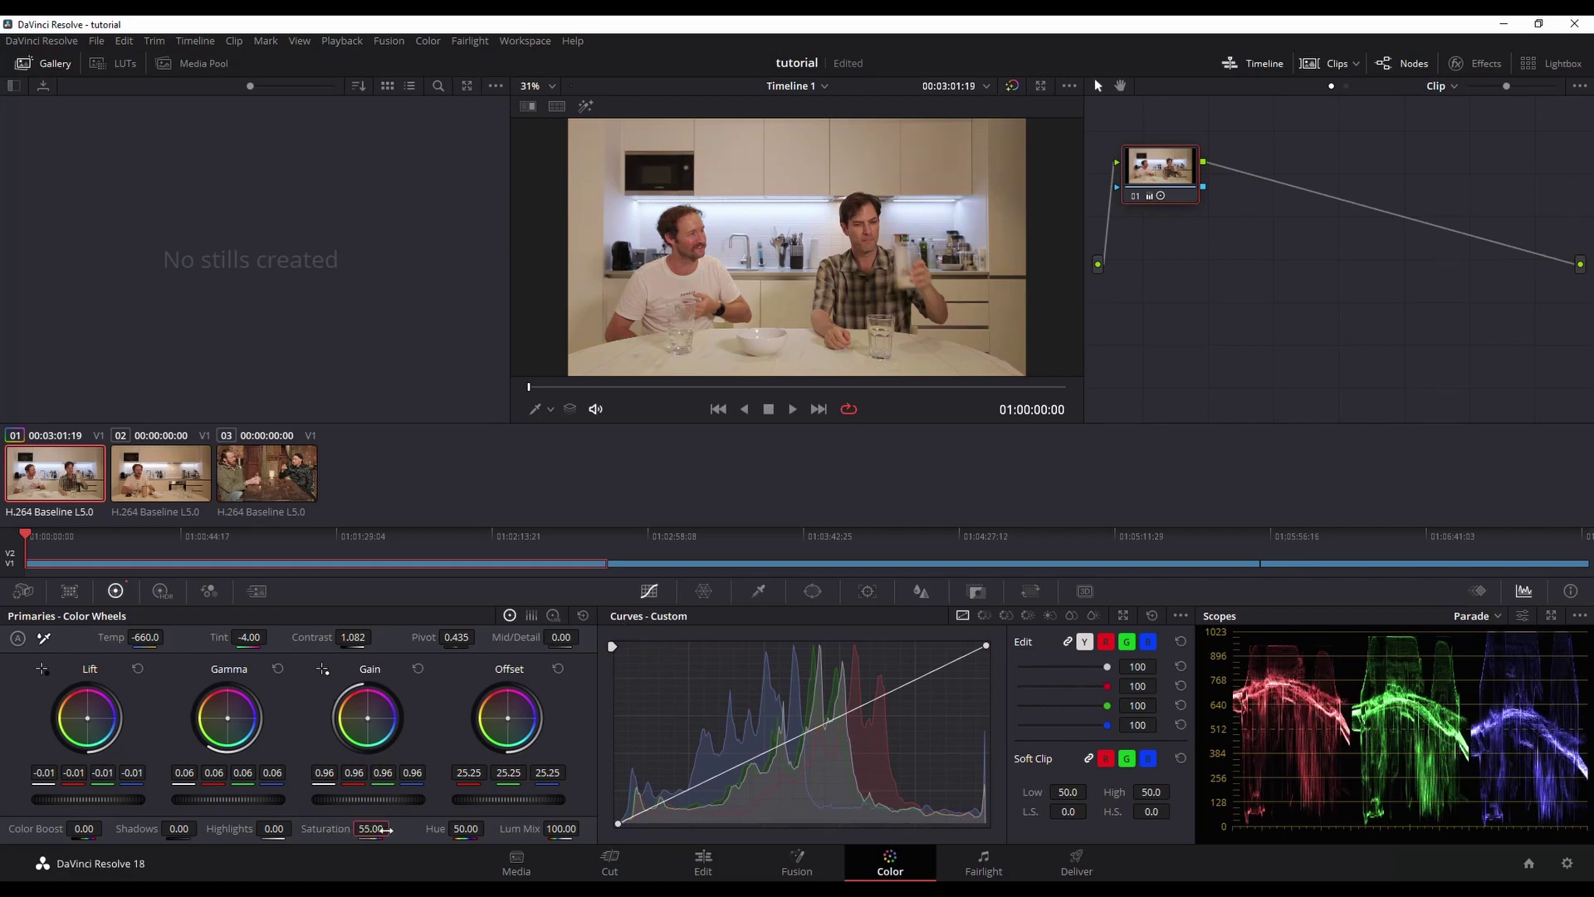
Set Highlights to -30, Shadows to 16 and Color Boost to -4, then try a hue shift
{"action": "left_click_drag", "start_coordinate": [273, 828], "coordinate": [296, 827]}
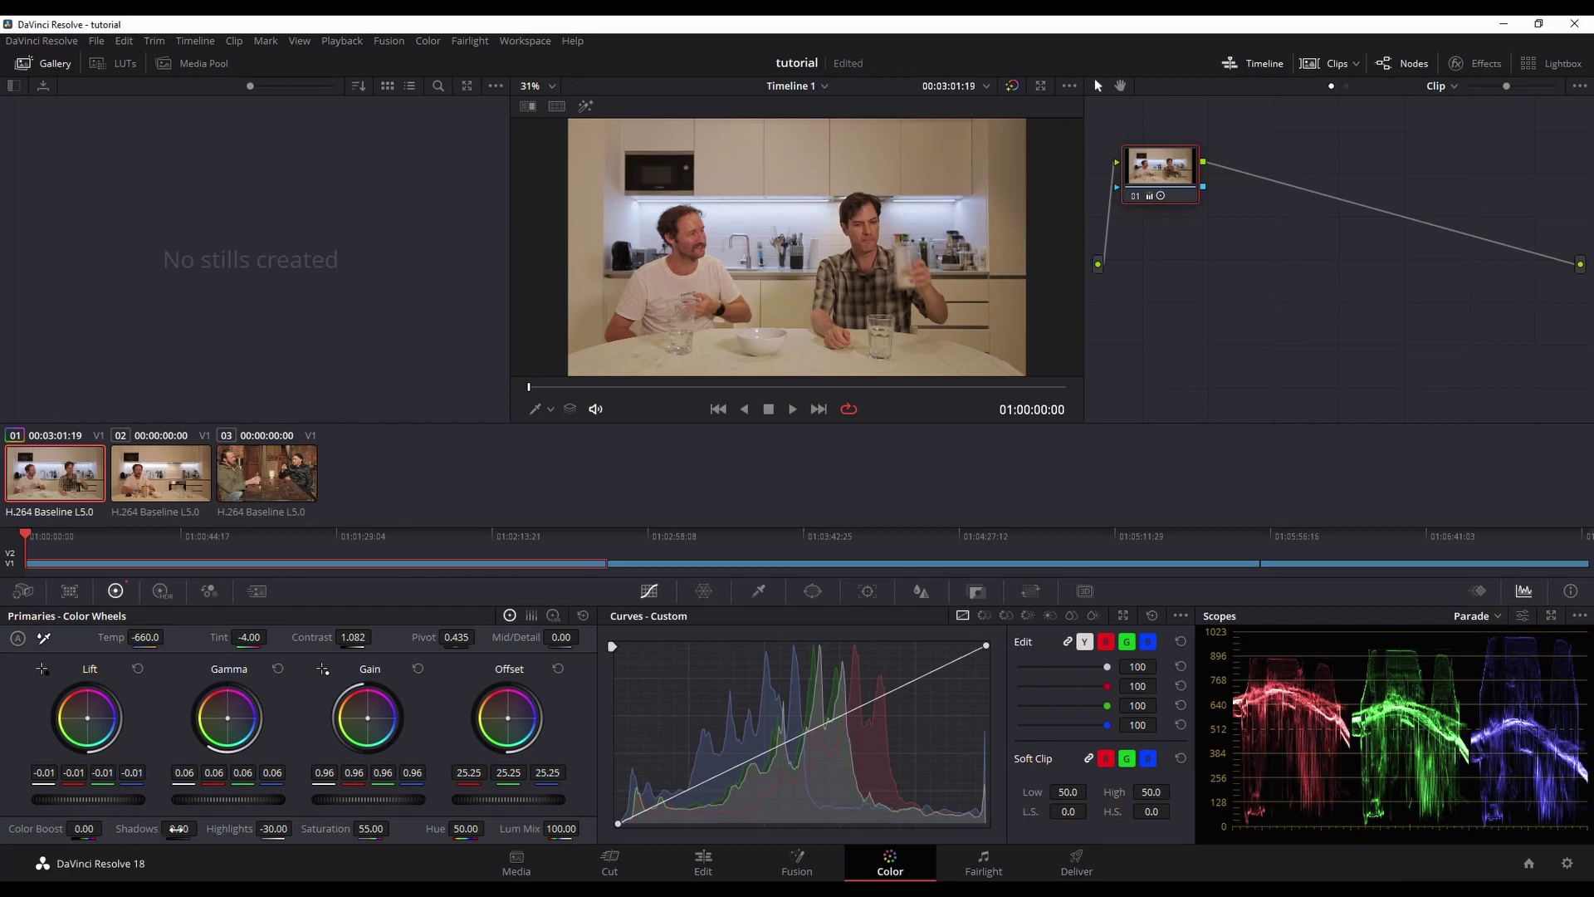
{"action": "left_click_drag", "start_coordinate": [179, 828], "coordinate": [201, 826]}
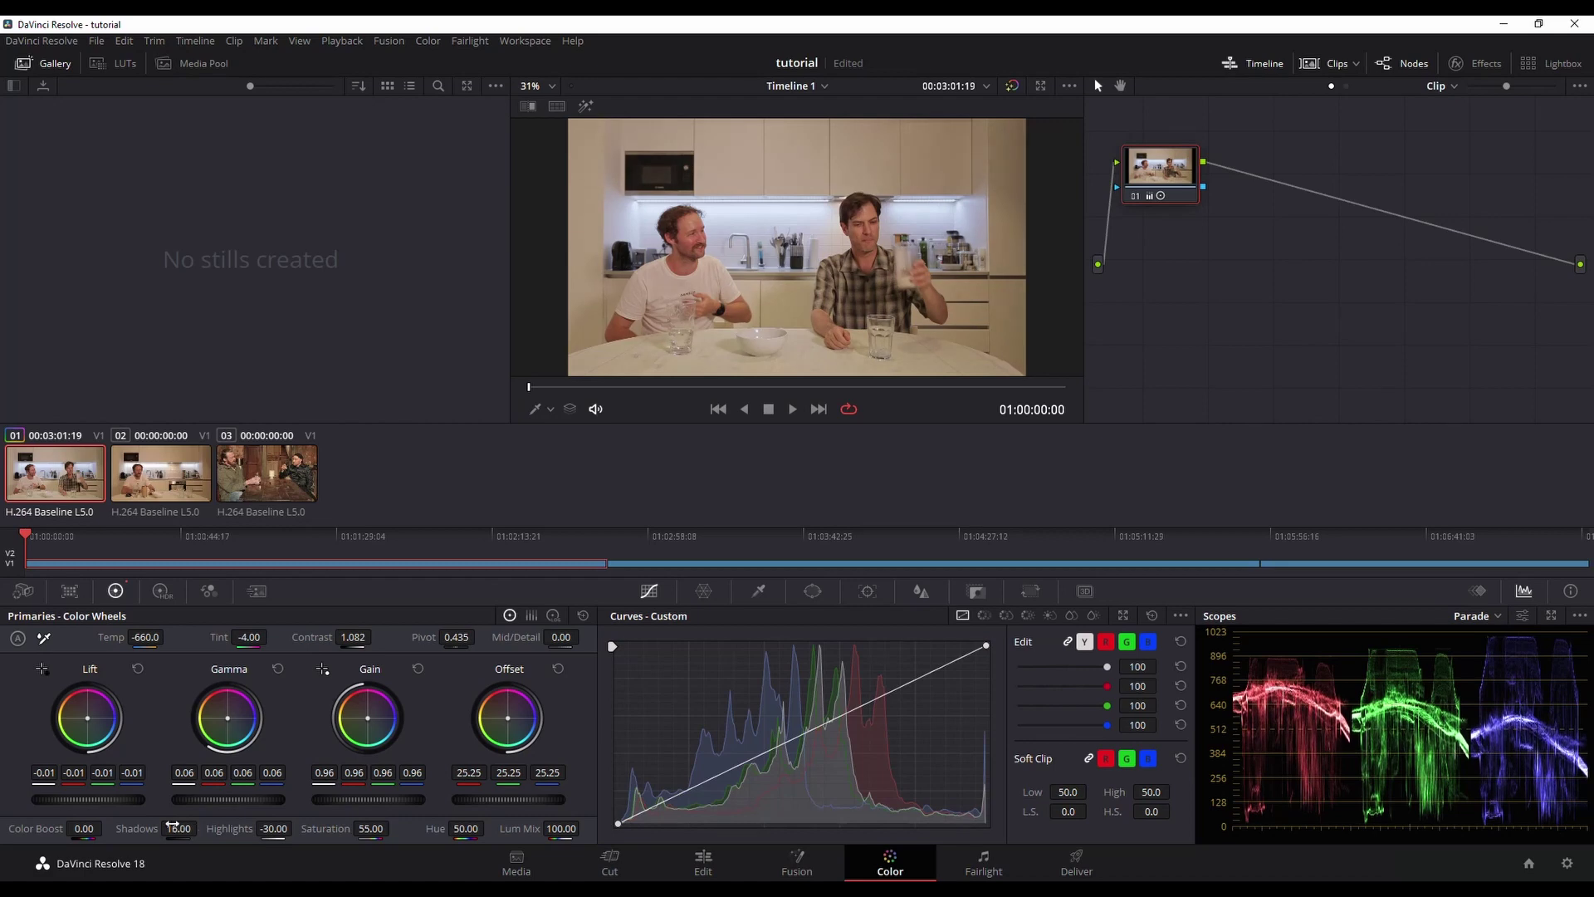
{"action": "left_click_drag", "start_coordinate": [116, 828], "coordinate": [106, 828]}
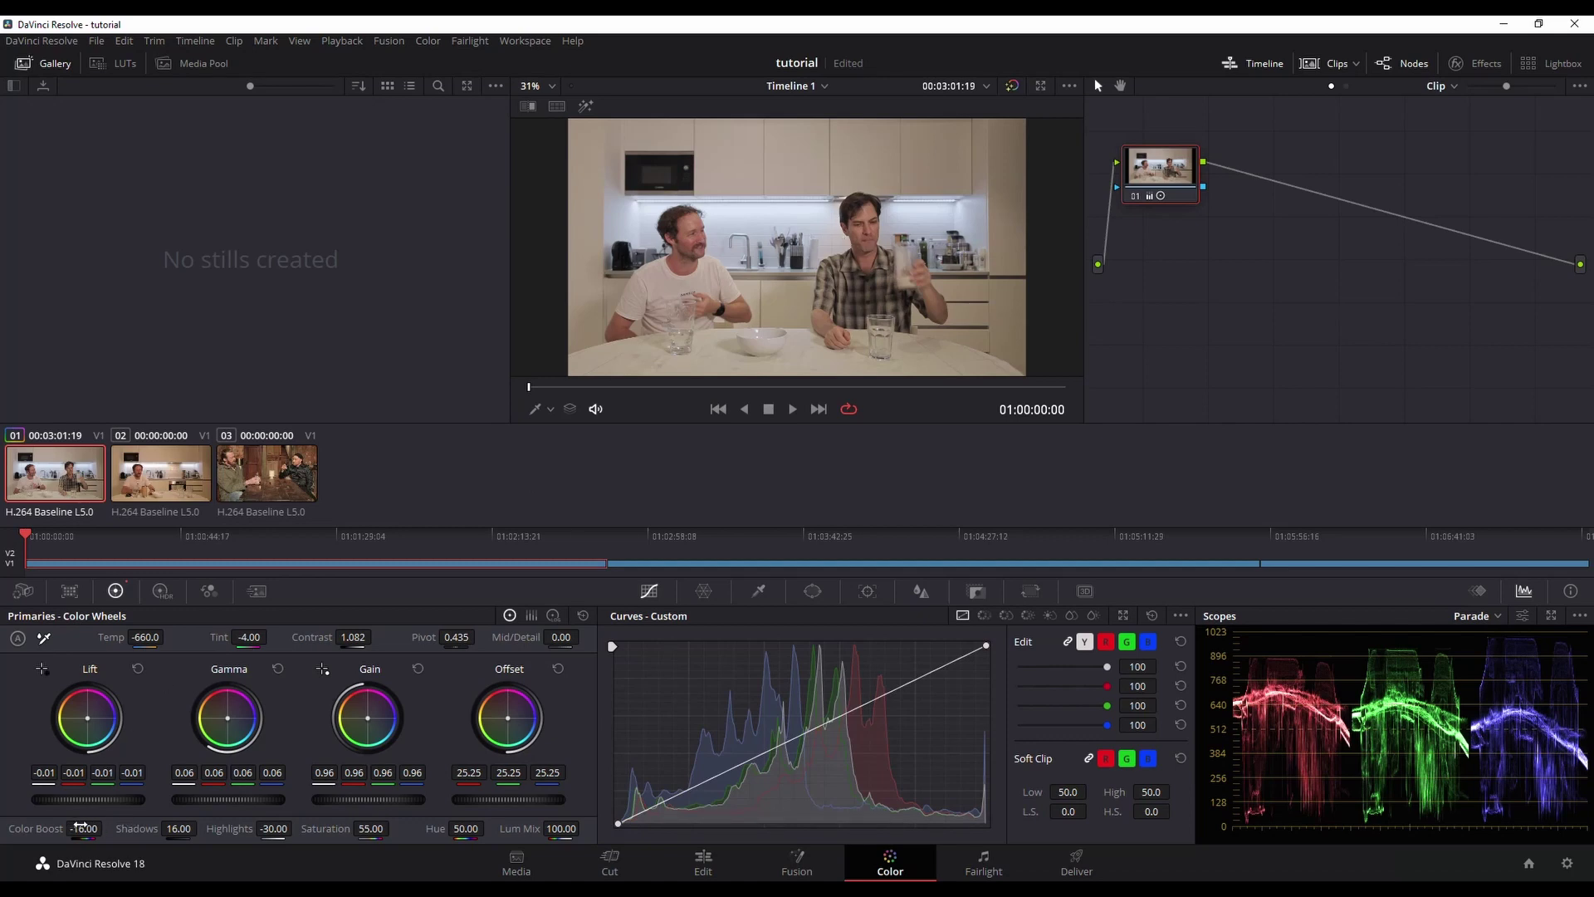
{"action": "left_click_drag", "start_coordinate": [81, 827], "coordinate": [106, 804]}
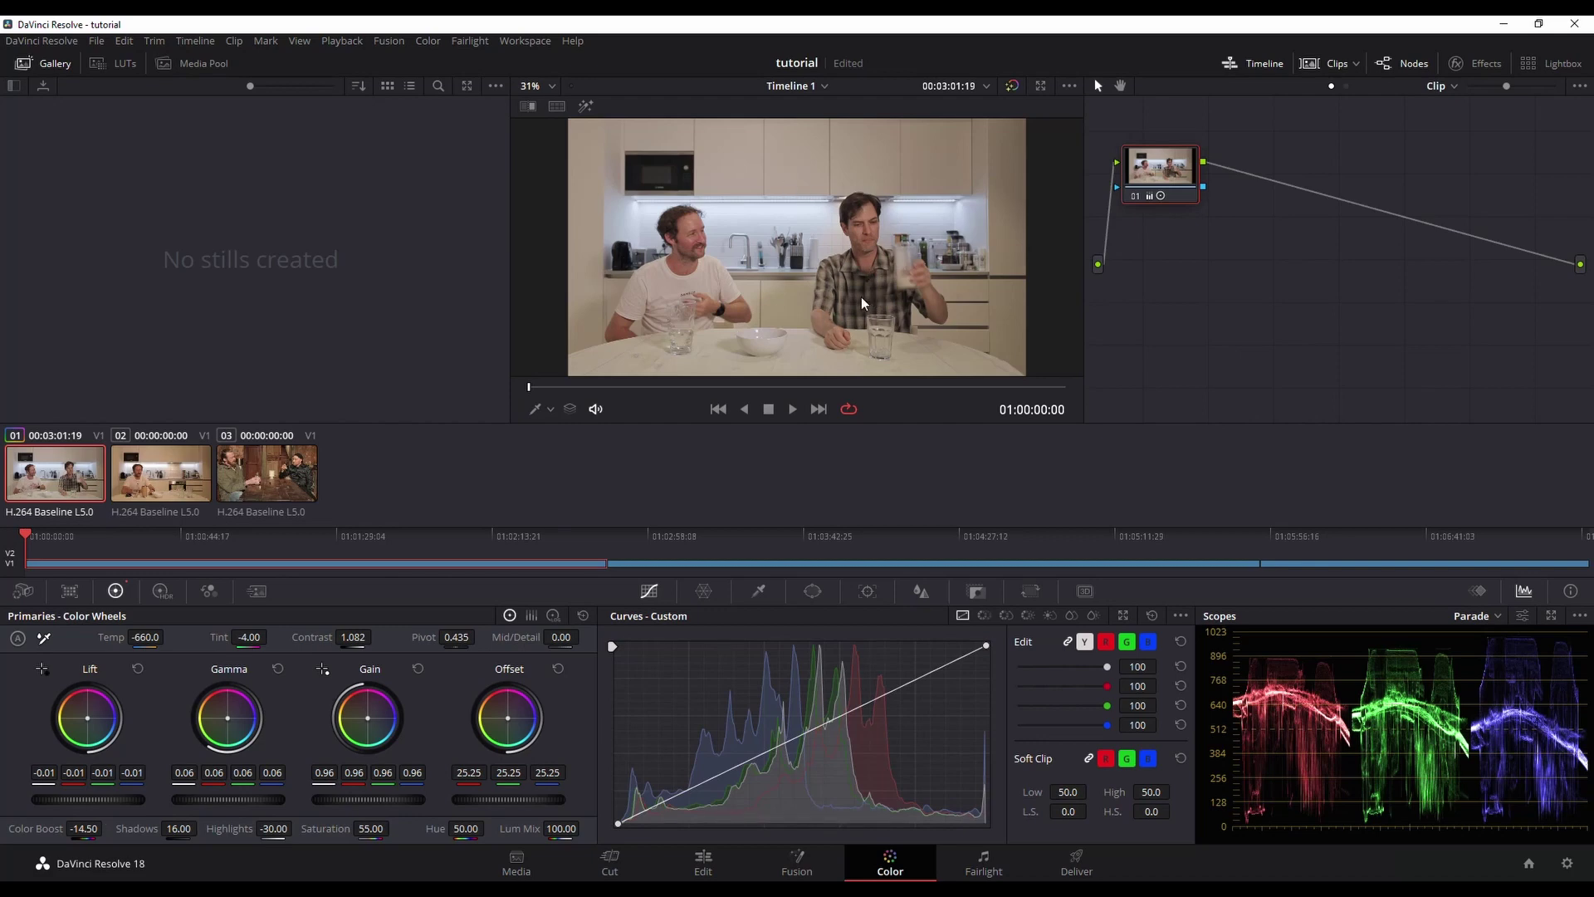
{"action": "left_click_drag", "start_coordinate": [83, 828], "coordinate": [166, 828]}
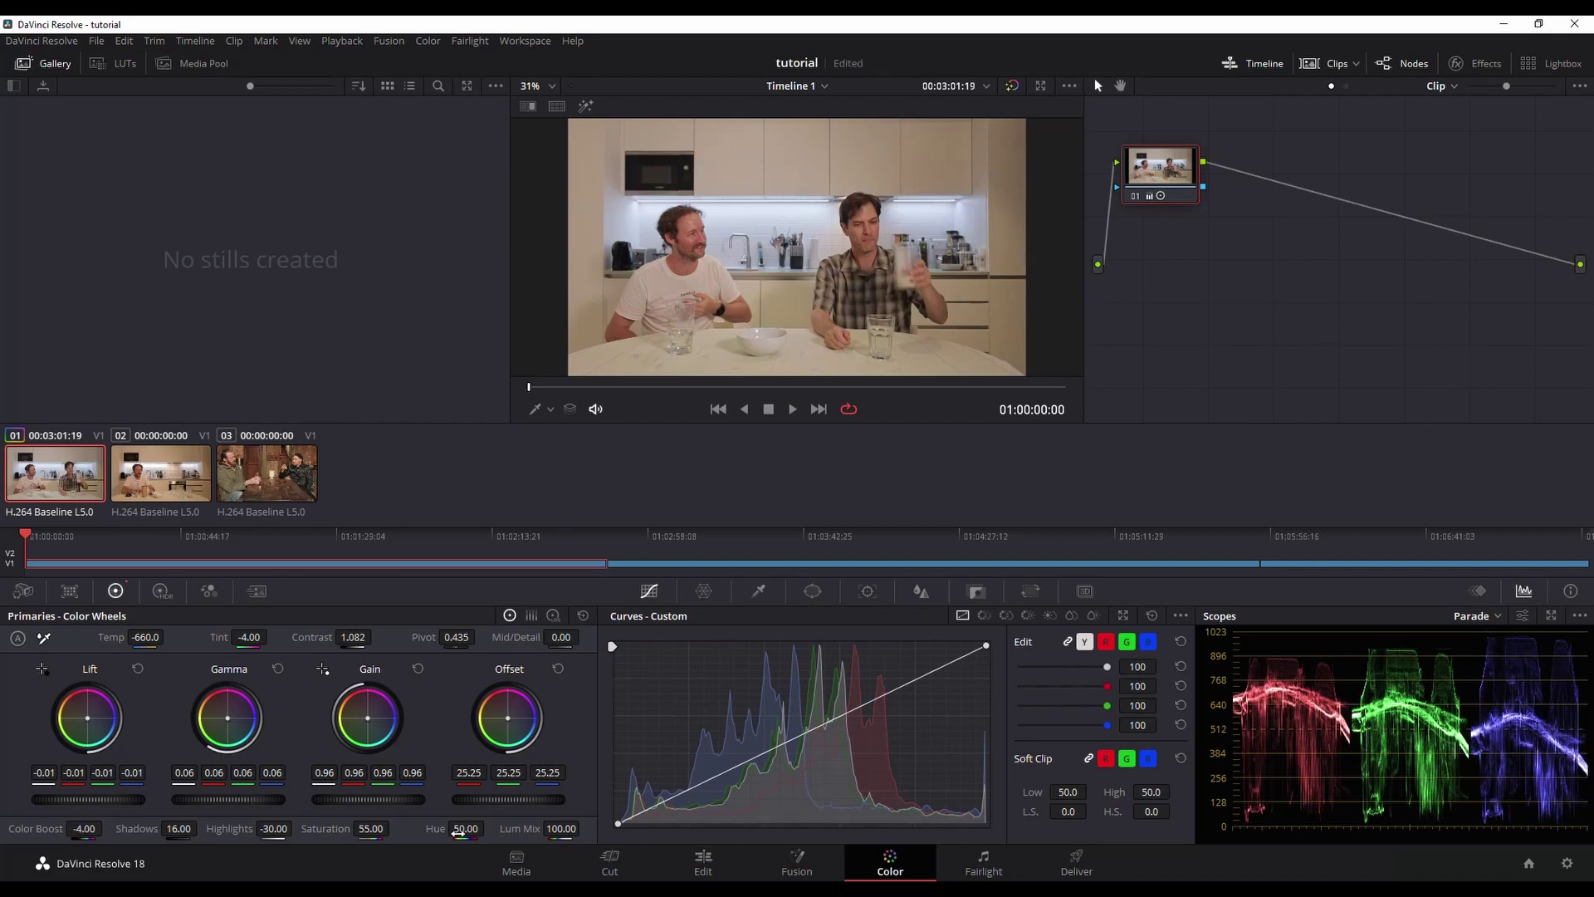
{"action": "left_click_drag", "start_coordinate": [466, 829], "coordinate": [467, 831]}
Turn on the viewer's picked RGB value display and set the picker mode to Qualifier
{"action": "right_click", "coordinate": [763, 186]}
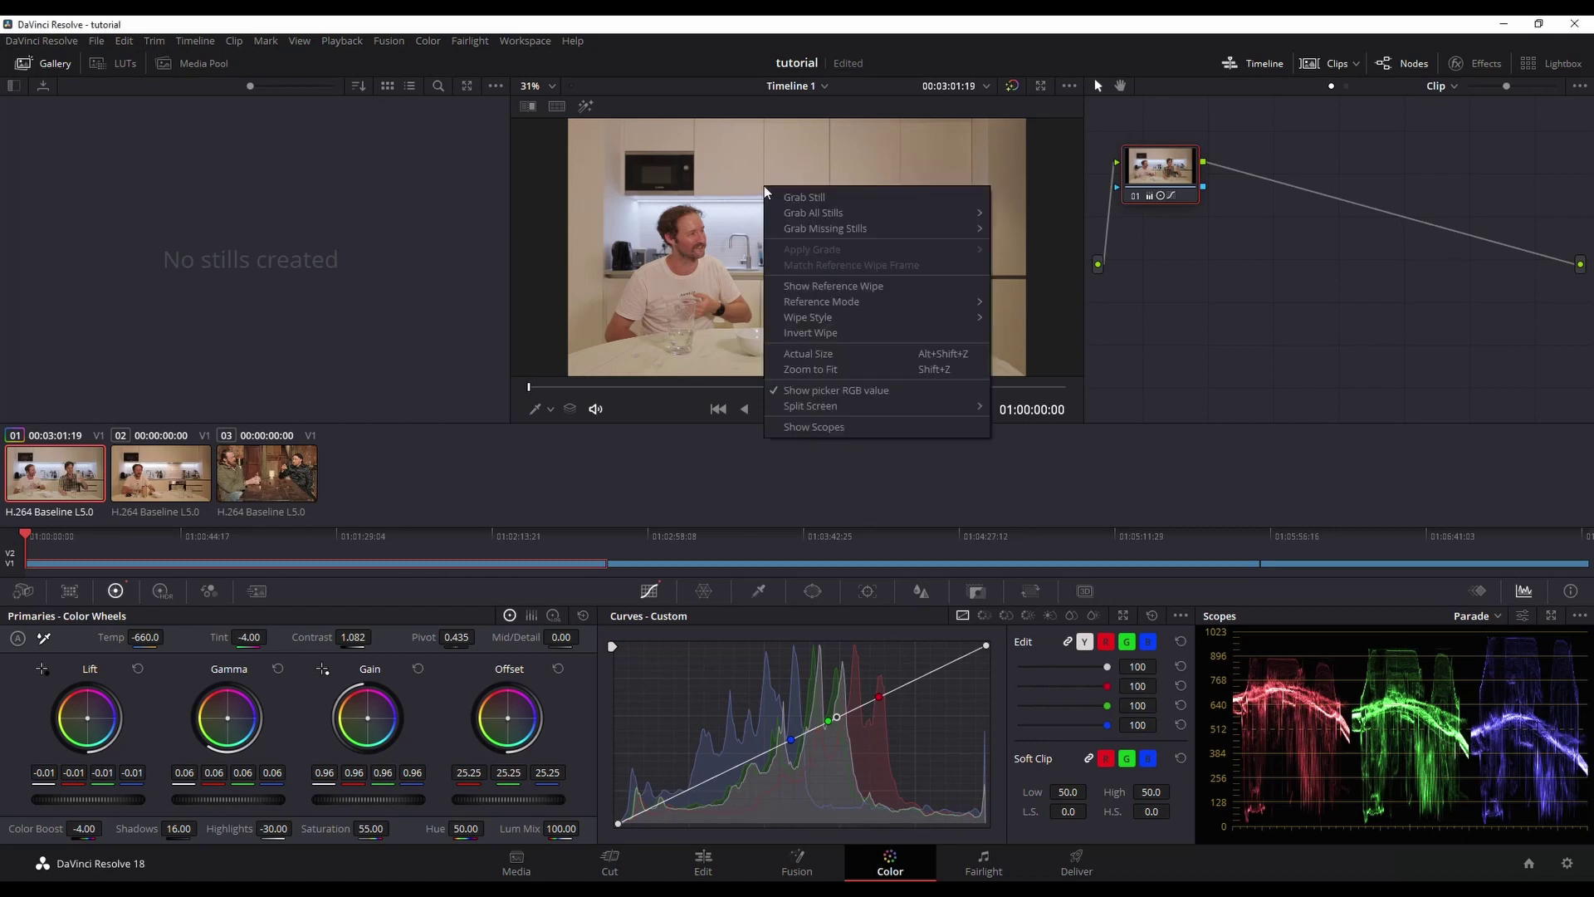
{"action": "left_click", "coordinate": [806, 392]}
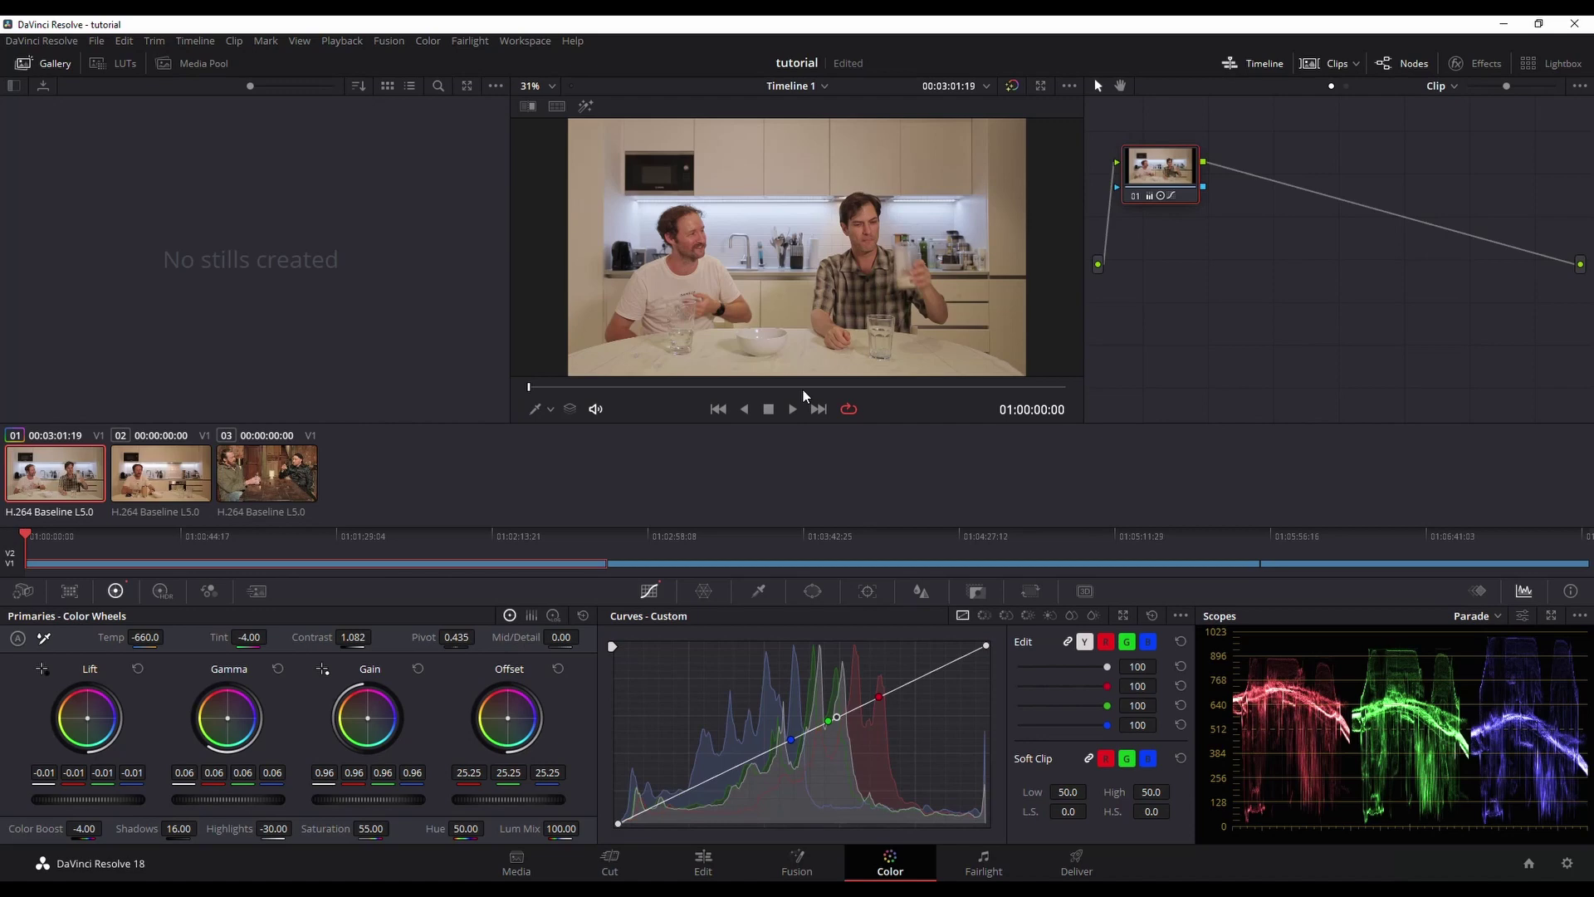
{"action": "left_click", "coordinate": [536, 408]}
{"action": "left_click", "coordinate": [546, 452]}
Jump to 01:00:37:19, where both men face the camera, and turn on selection highlighting
{"action": "left_click", "coordinate": [649, 387]}
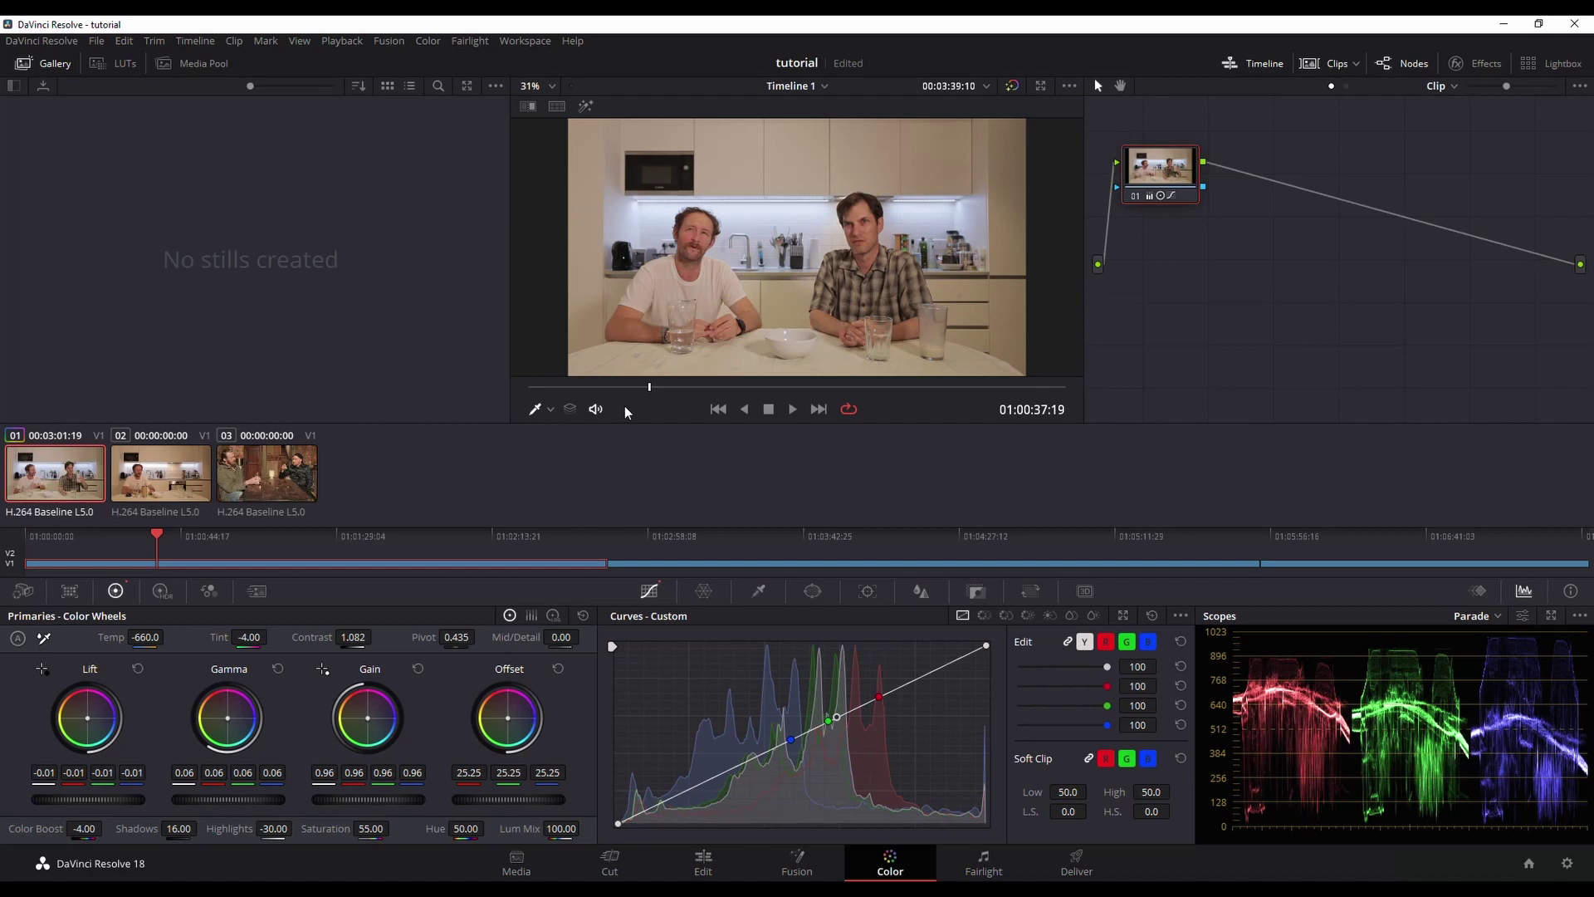
{"action": "left_click", "coordinate": [533, 409]}
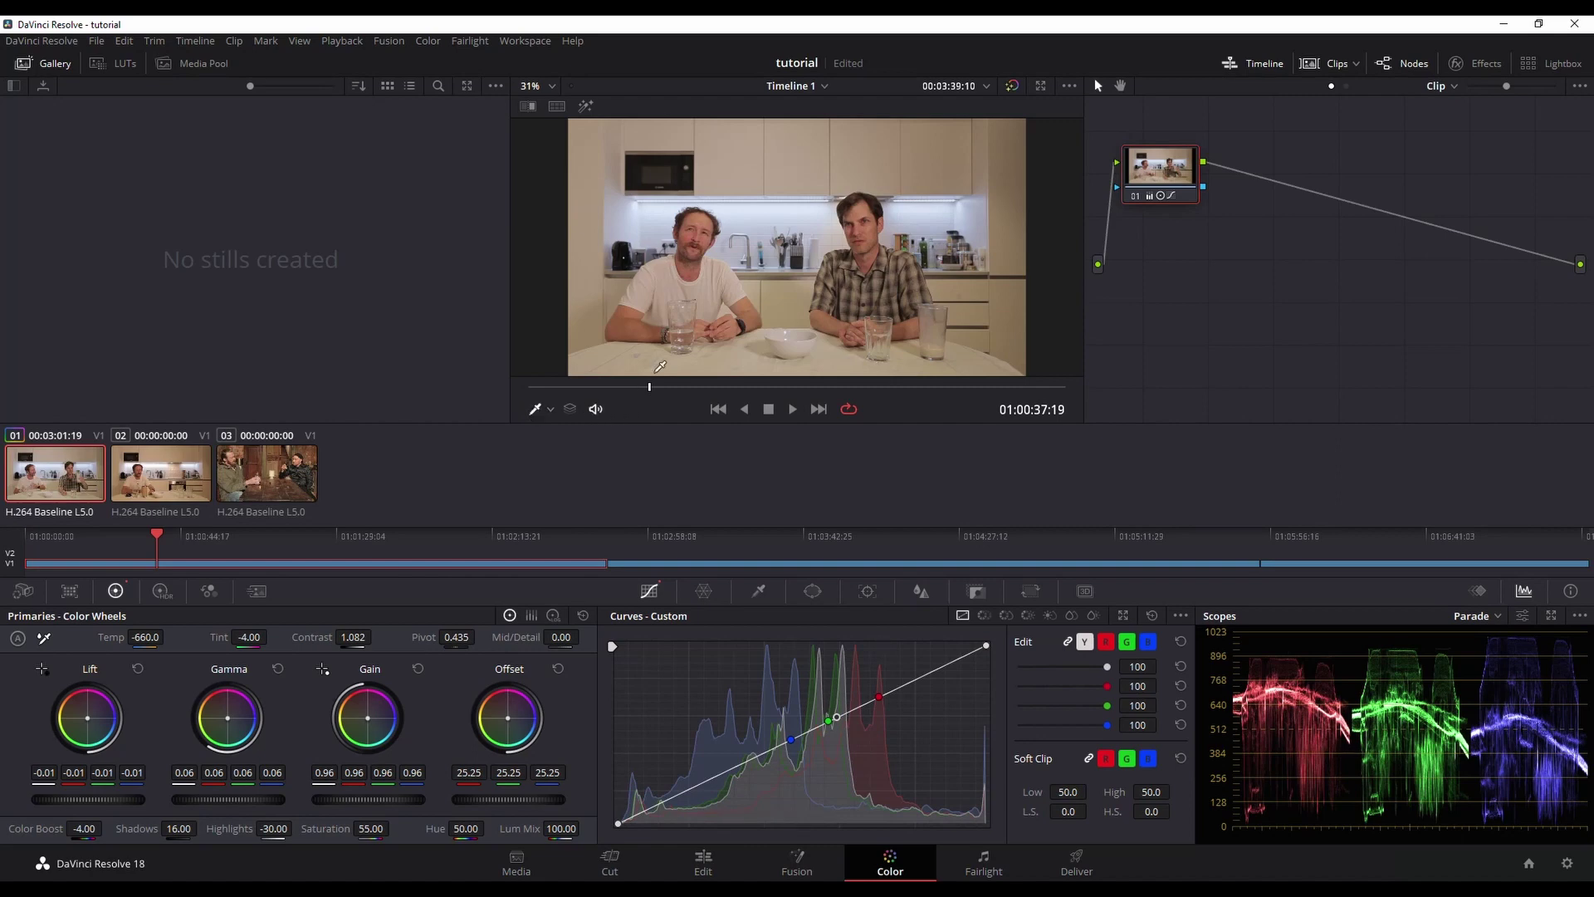
{"action": "left_click", "coordinate": [535, 409]}
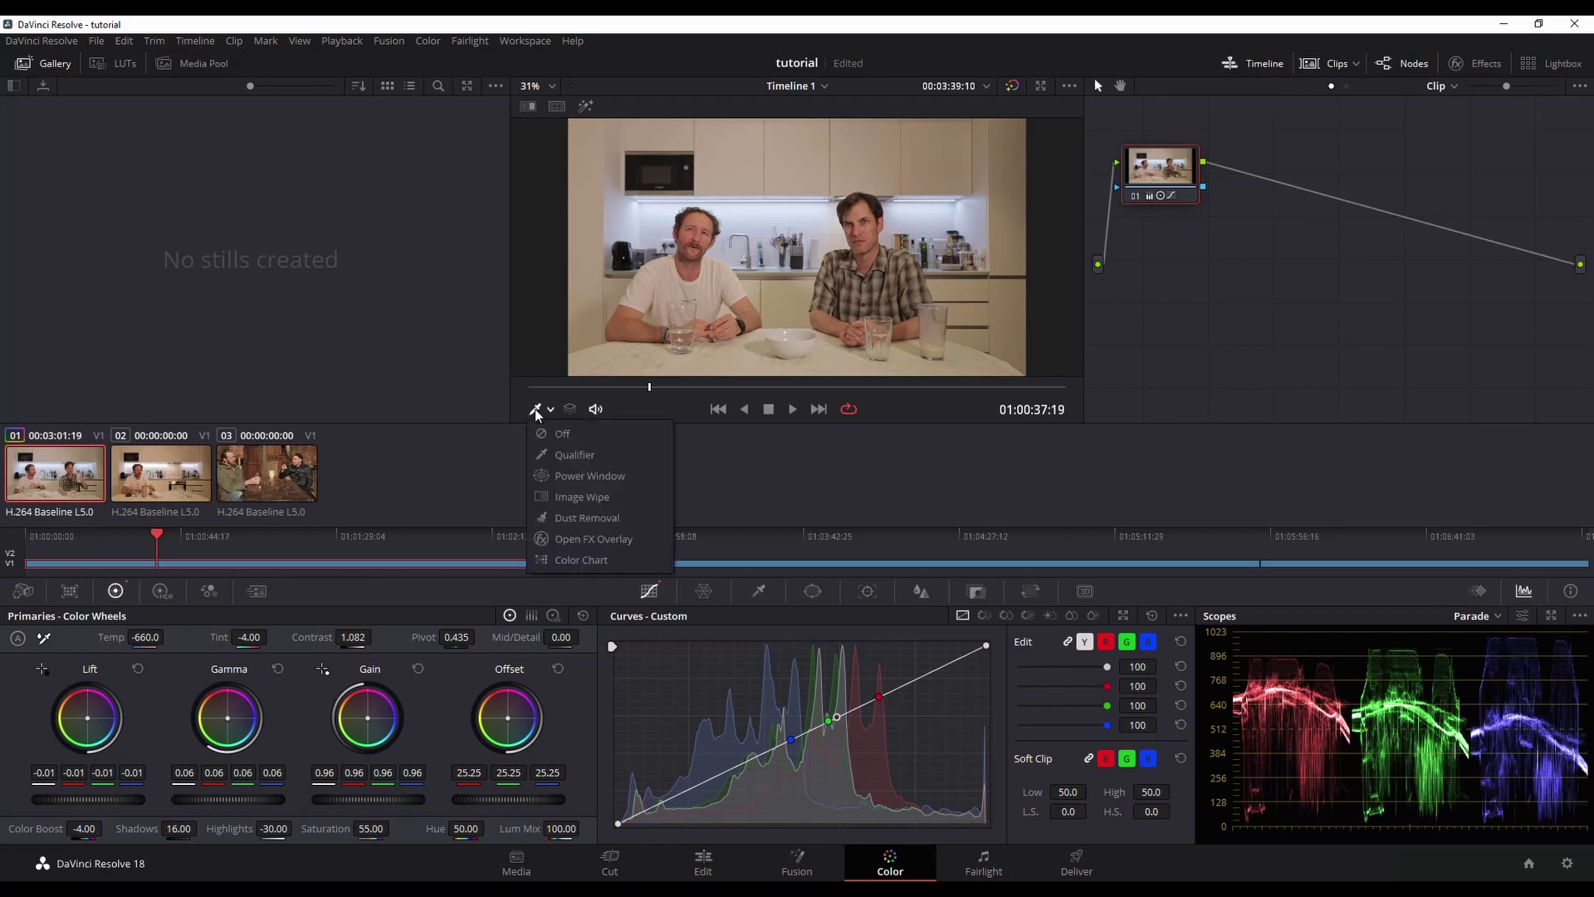
Keep Qualifier as the viewer picker mode
{"action": "left_click", "coordinate": [566, 452]}
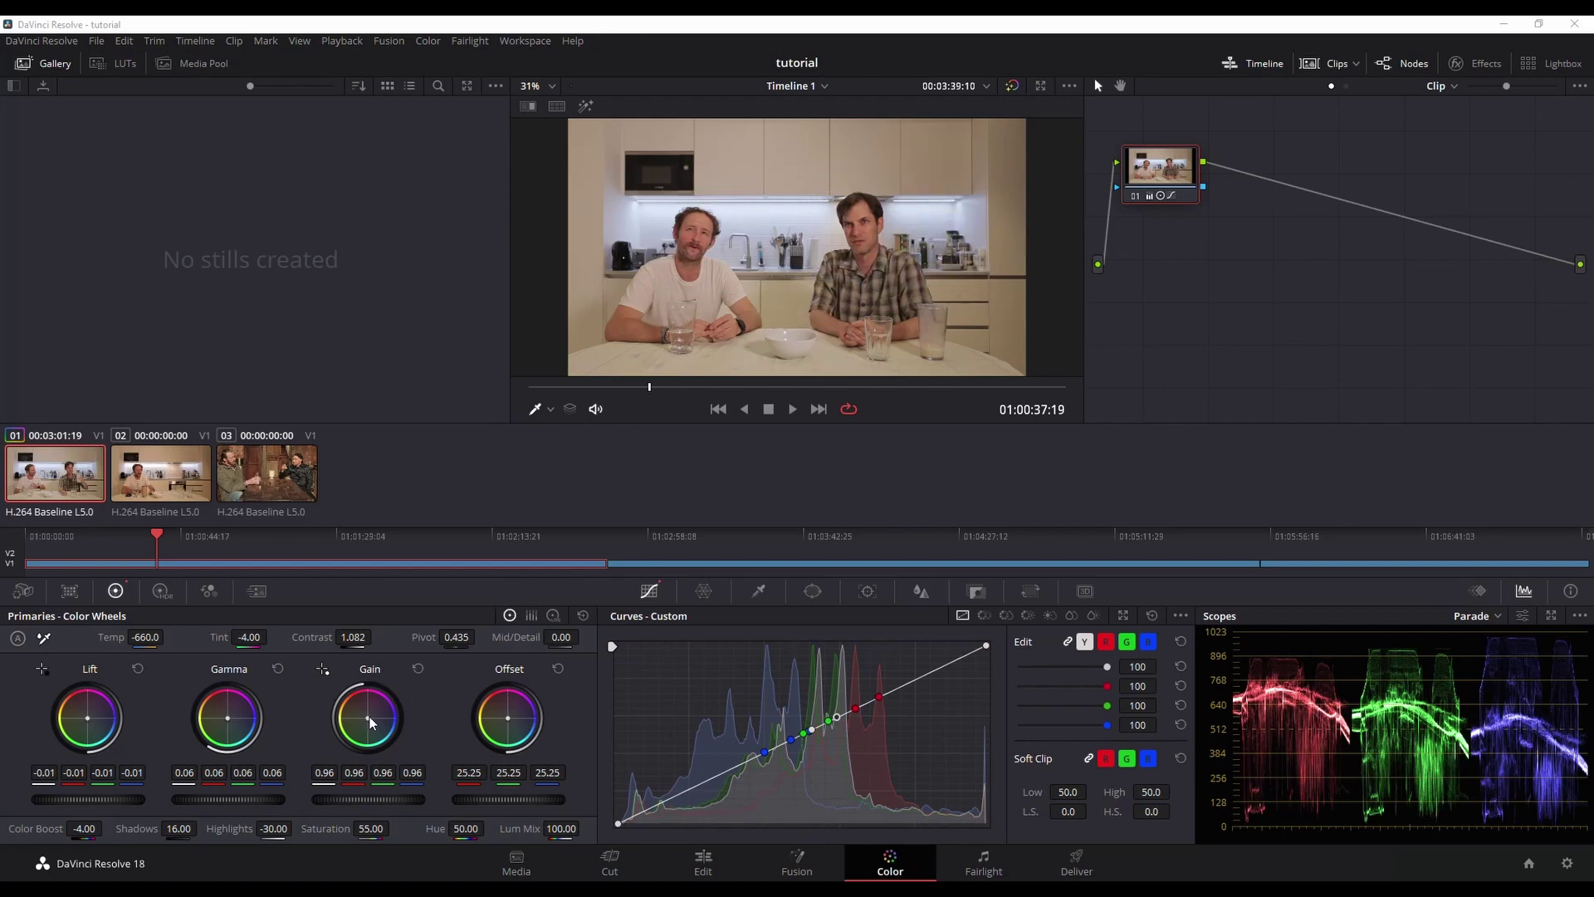
{"action": "left_click_drag", "start_coordinate": [371, 722], "coordinate": [385, 725]}
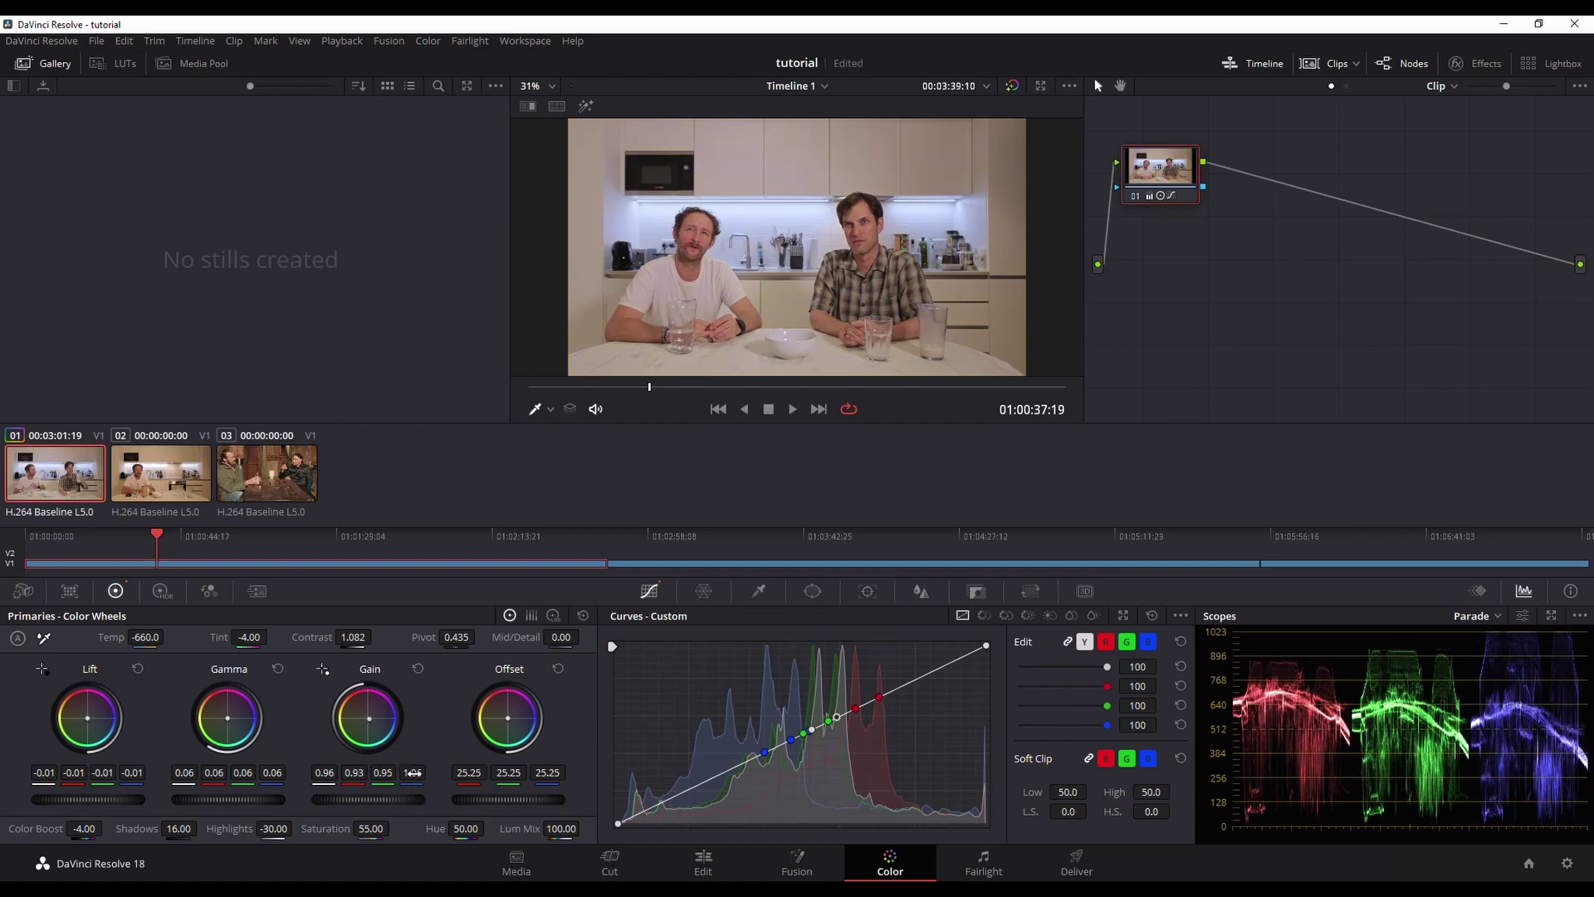
{"action": "left_click_drag", "start_coordinate": [412, 773], "coordinate": [401, 772]}
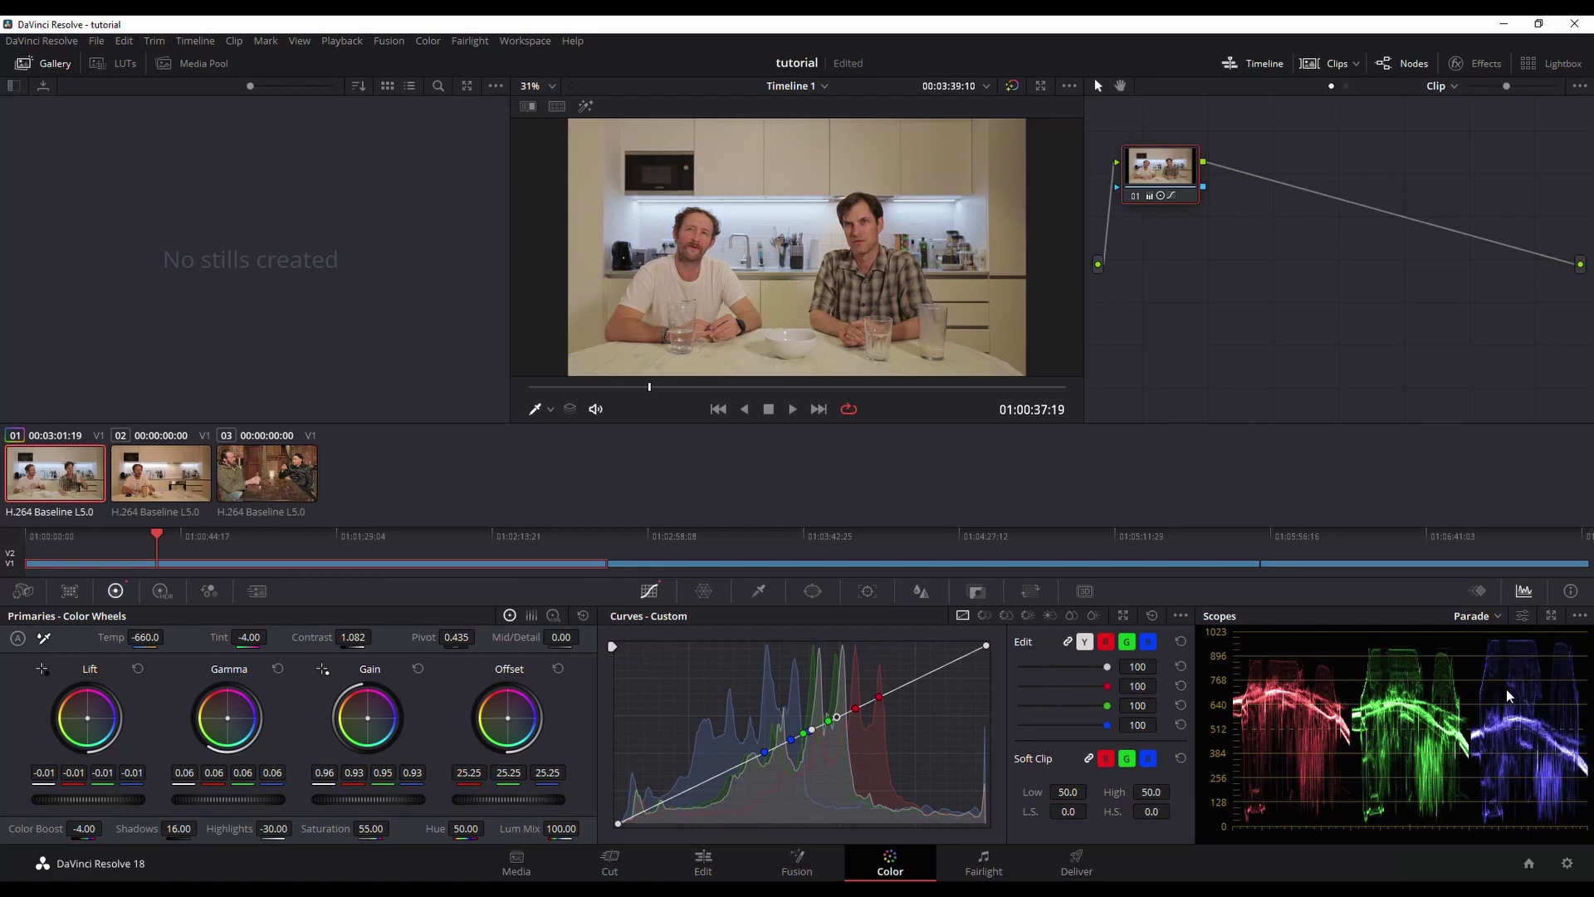
Switch Primaries to Color Bars and trial red and blue Gain, settling both at 0.93
{"action": "left_click", "coordinate": [532, 618]}
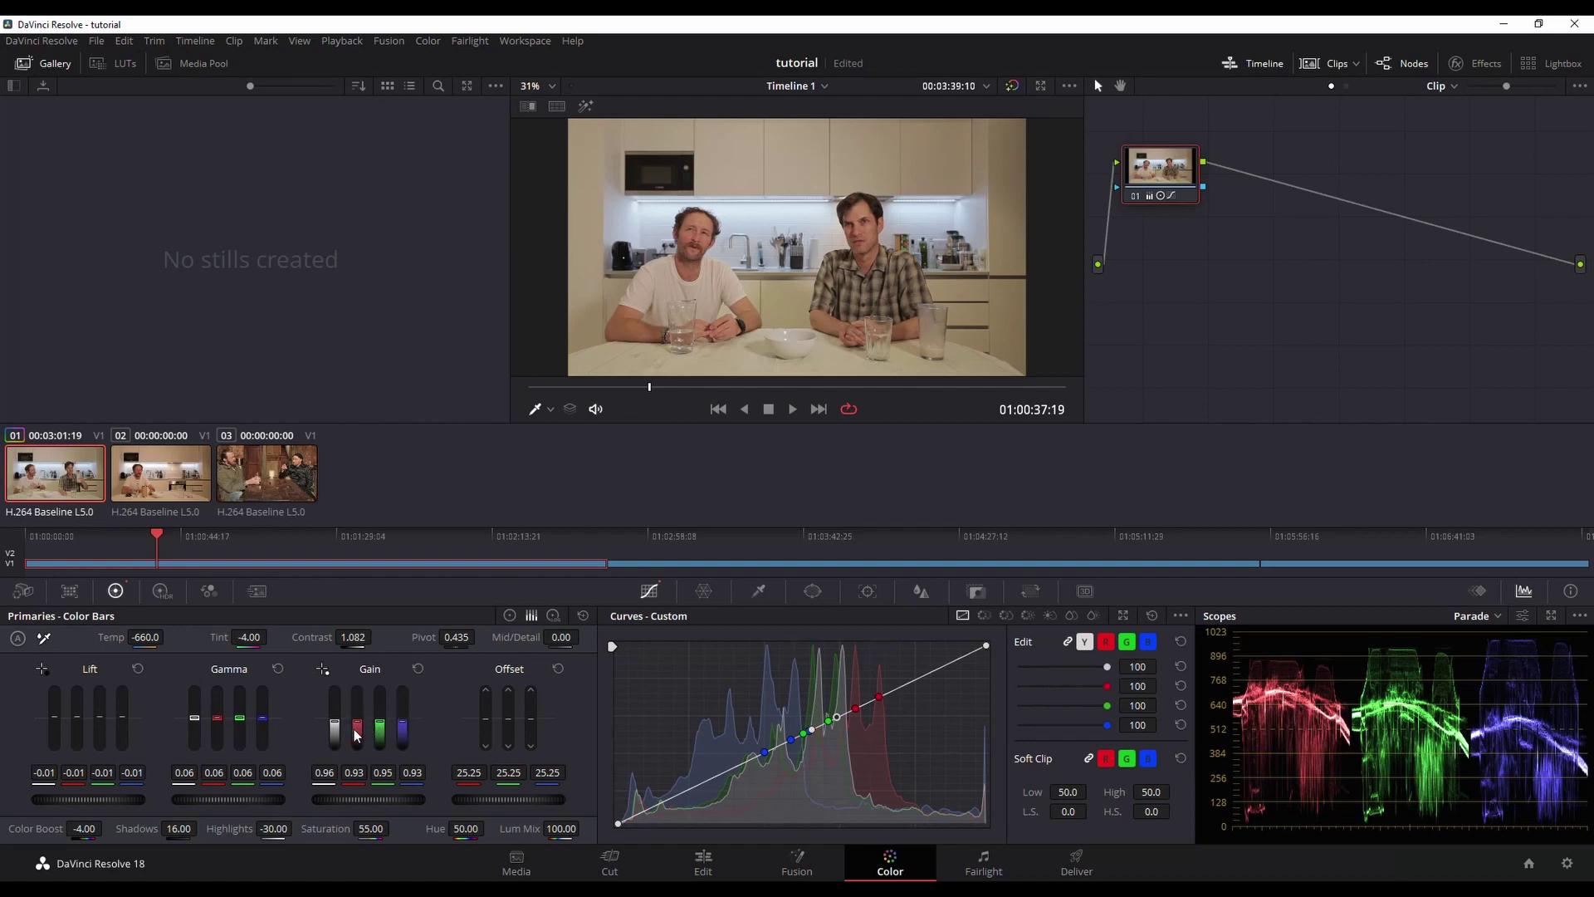
{"action": "left_click_drag", "start_coordinate": [357, 735], "coordinate": [357, 746]}
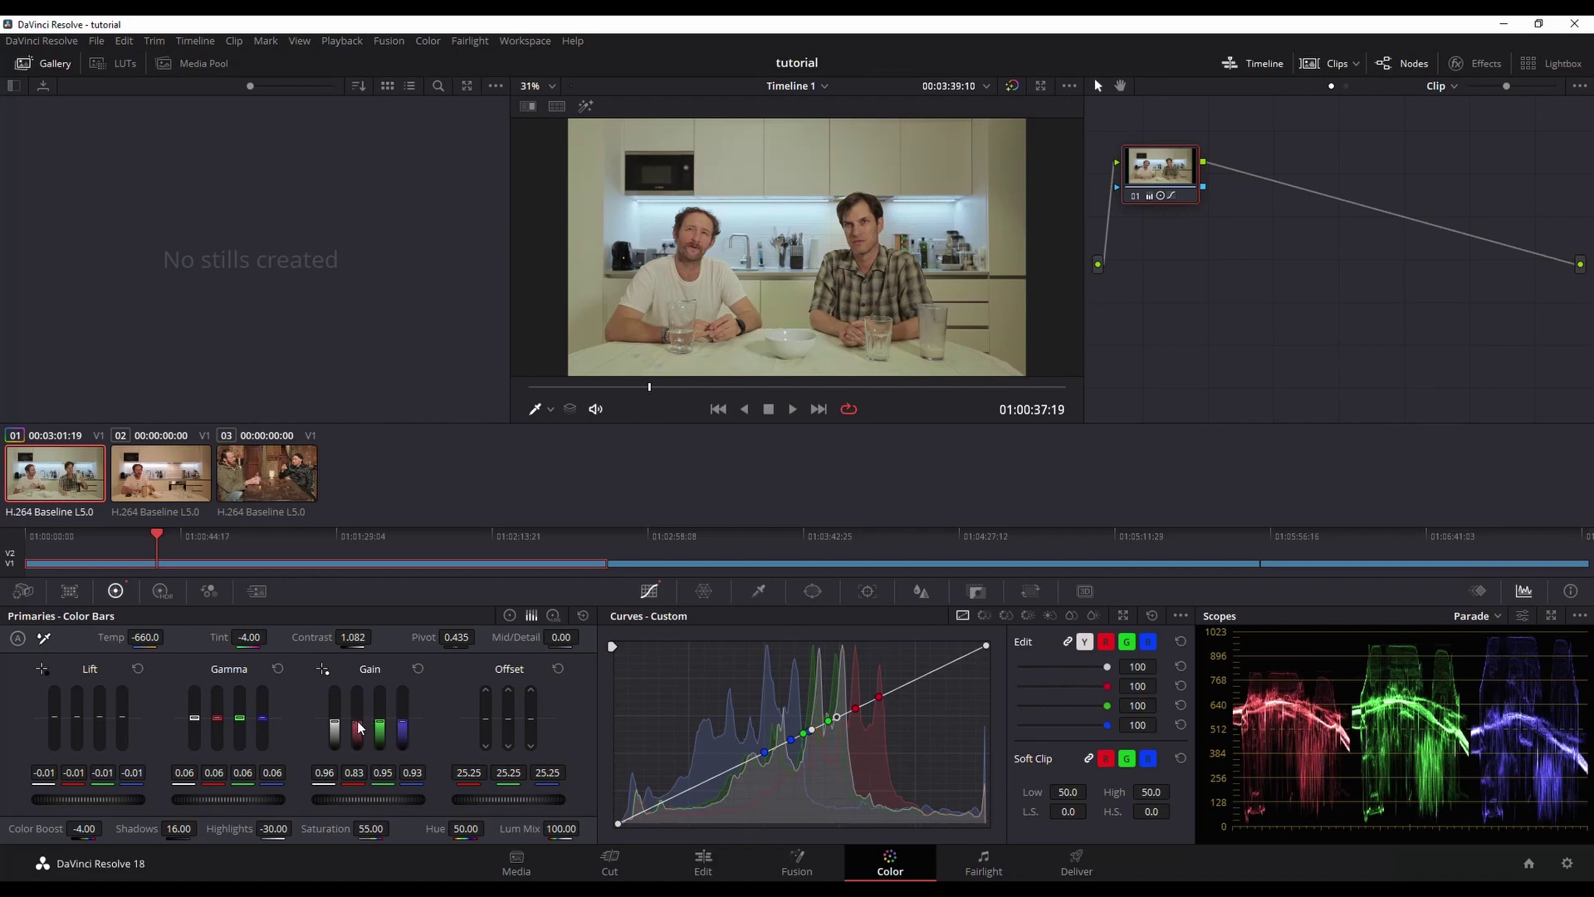
{"action": "left_click_drag", "start_coordinate": [358, 728], "coordinate": [404, 722]}
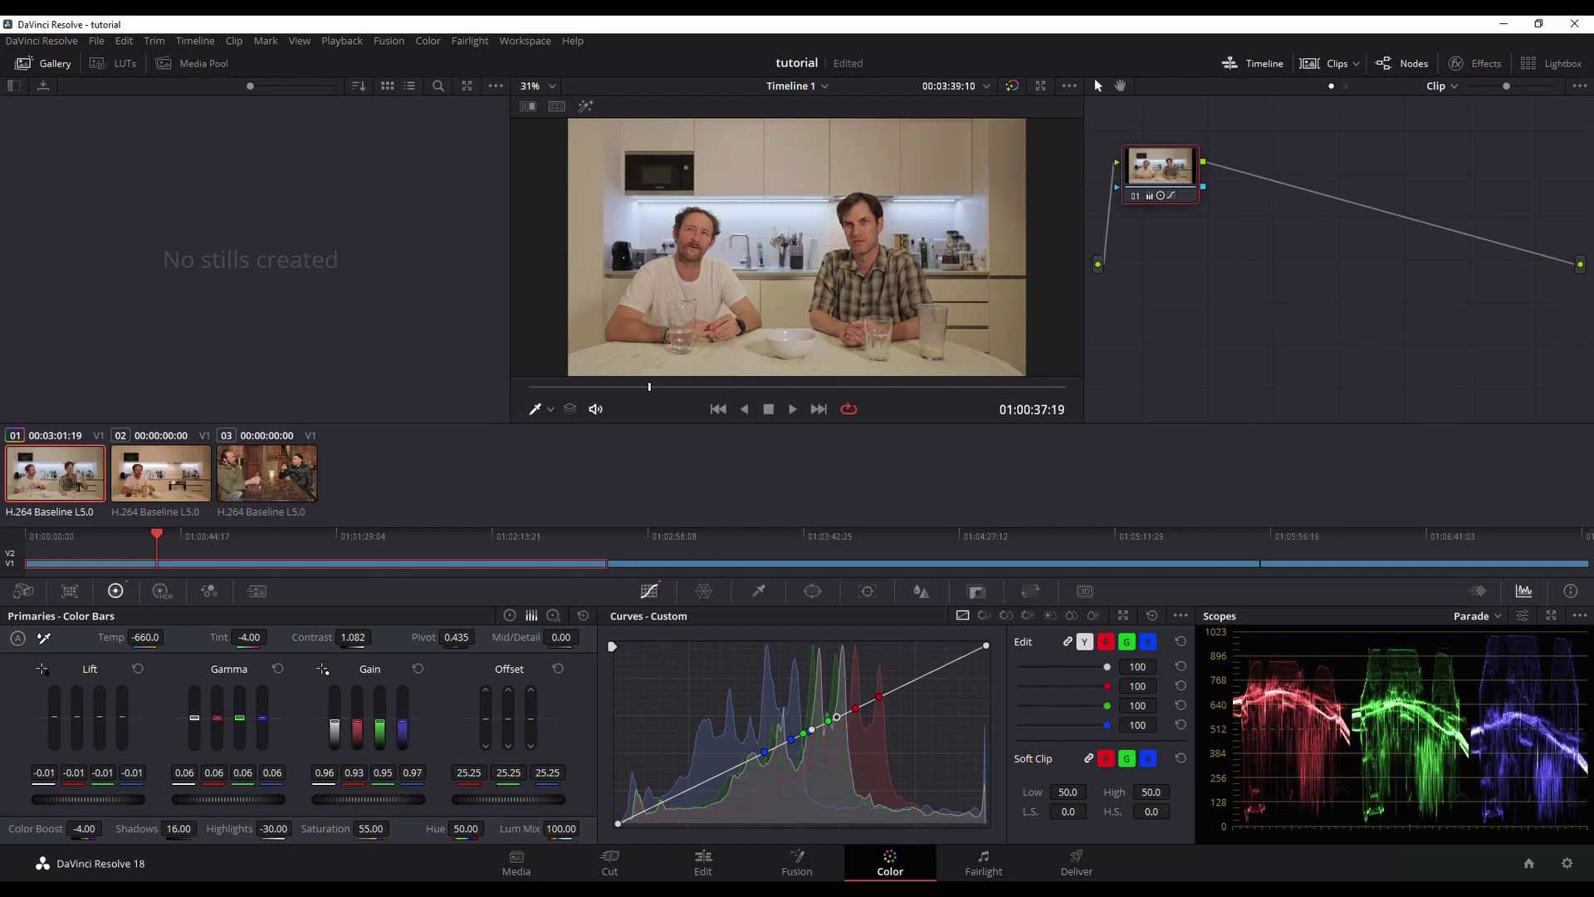
{"action": "left_click_drag", "start_coordinate": [403, 722], "coordinate": [403, 729]}
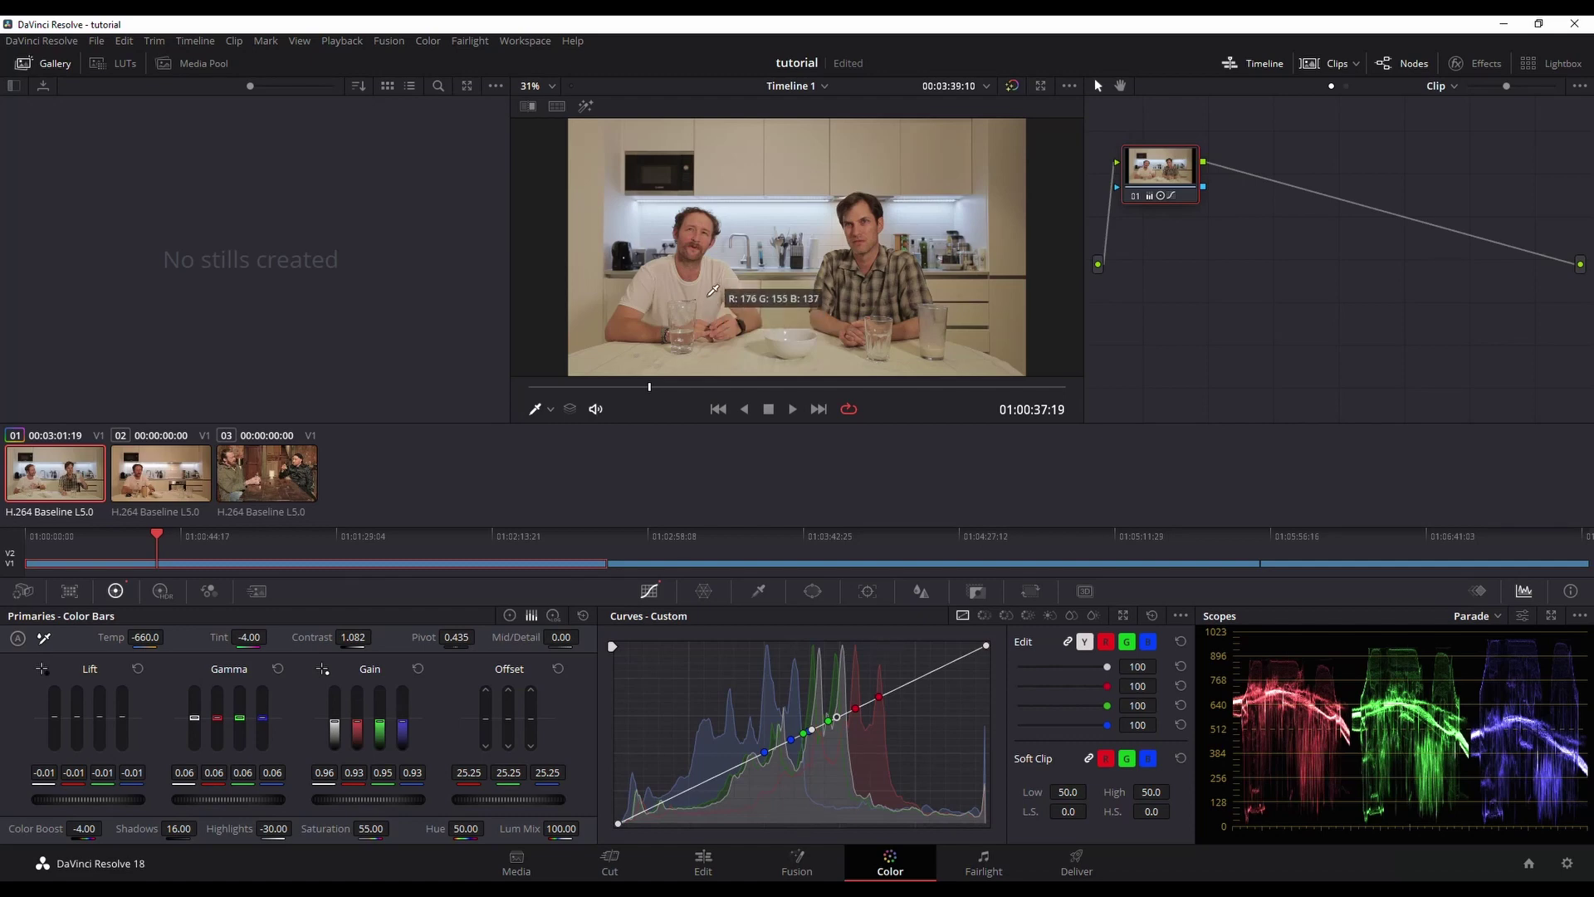
Save the project, then trial red Gain between 0.89 and 0.93, ending at red 0.91 and blue 0.95
{"action": "key", "text": "ctrl+s"}
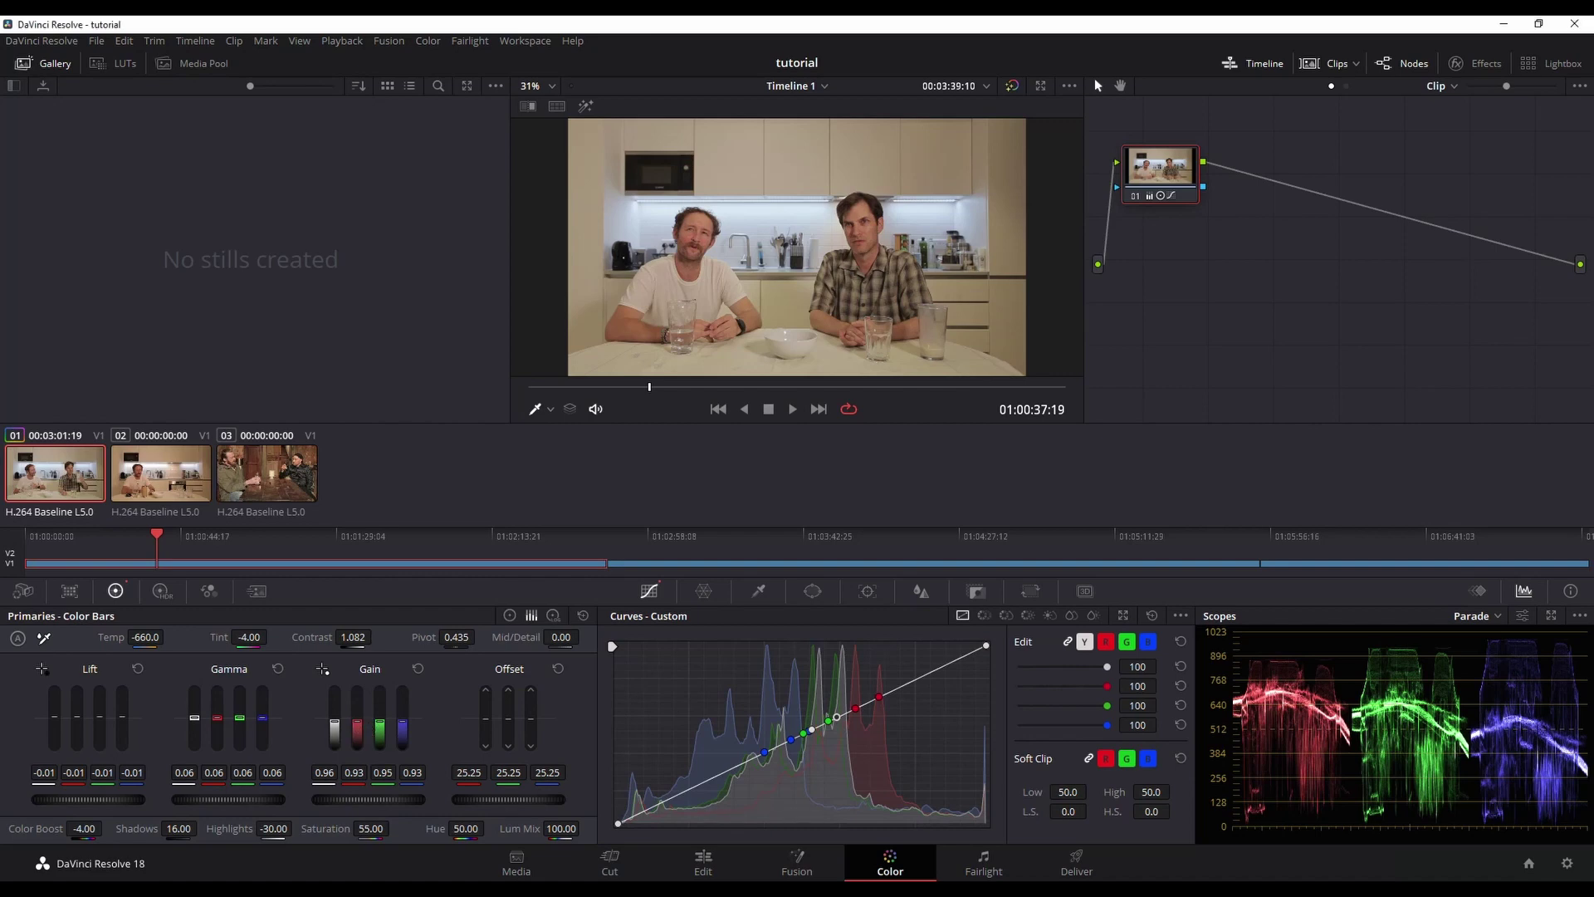
{"action": "left_click_drag", "start_coordinate": [357, 731], "coordinate": [357, 733]}
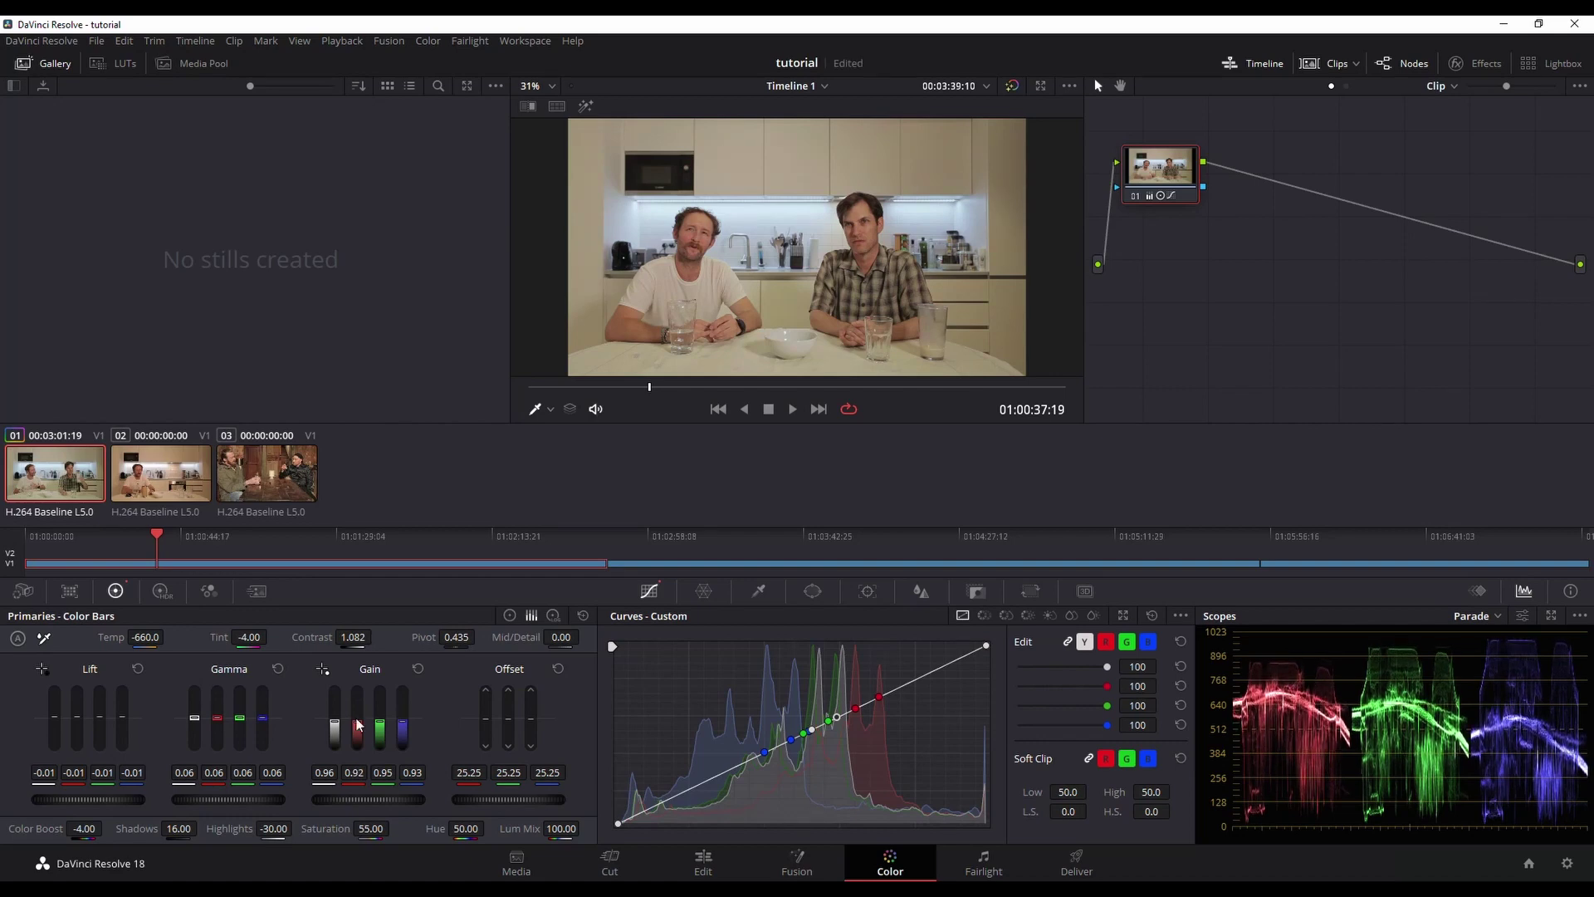
{"action": "left_click_drag", "start_coordinate": [366, 723], "coordinate": [360, 728]}
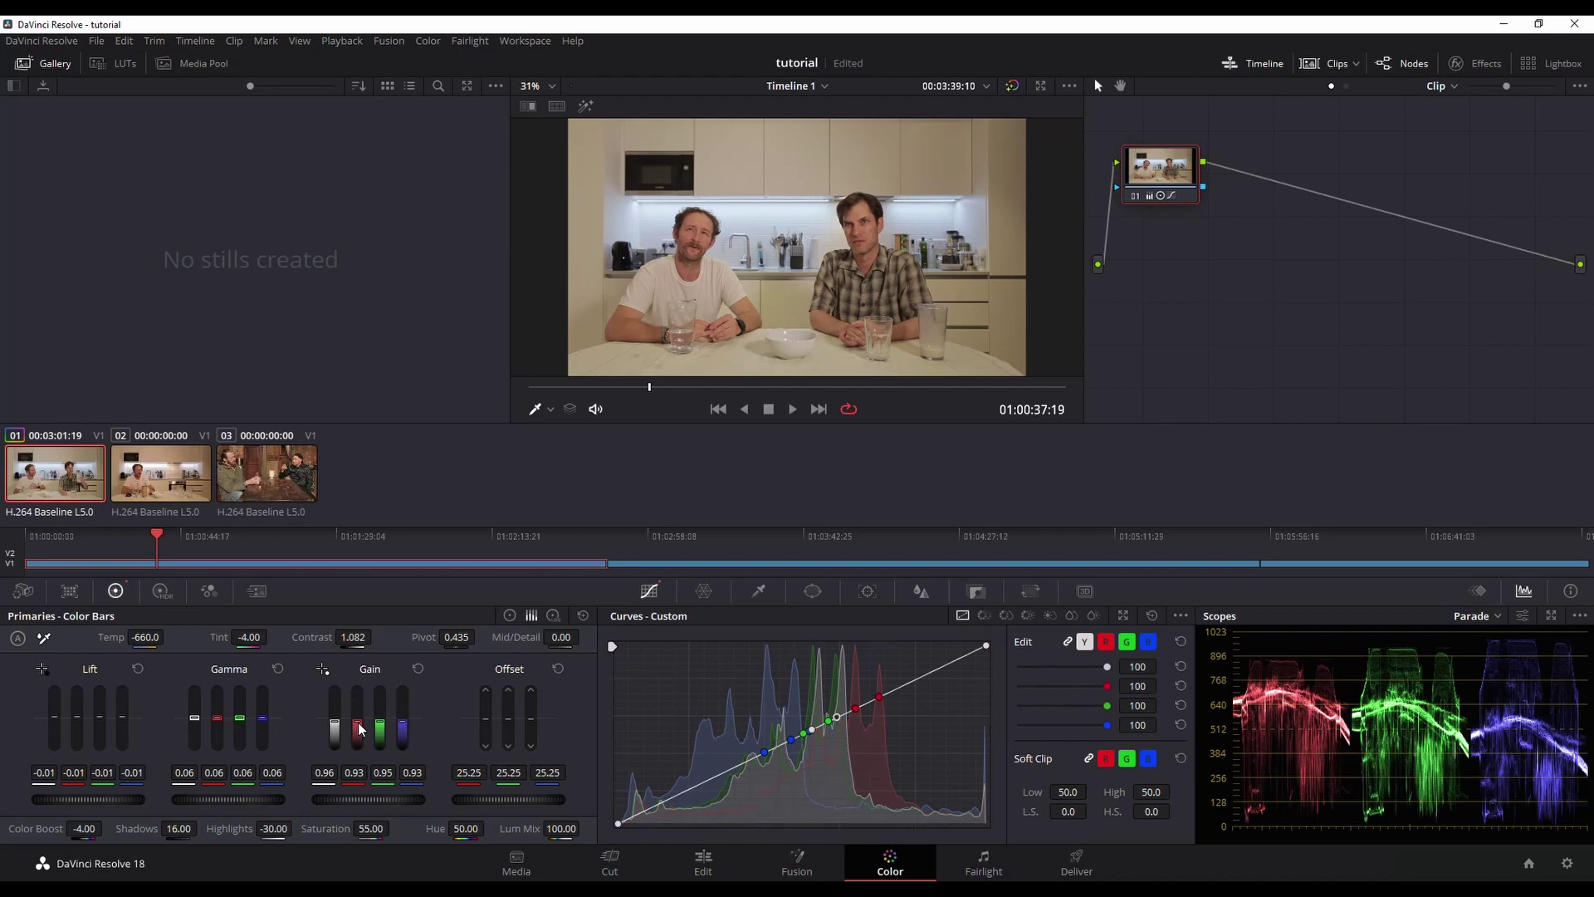
{"action": "left_click_drag", "start_coordinate": [359, 729], "coordinate": [359, 729]}
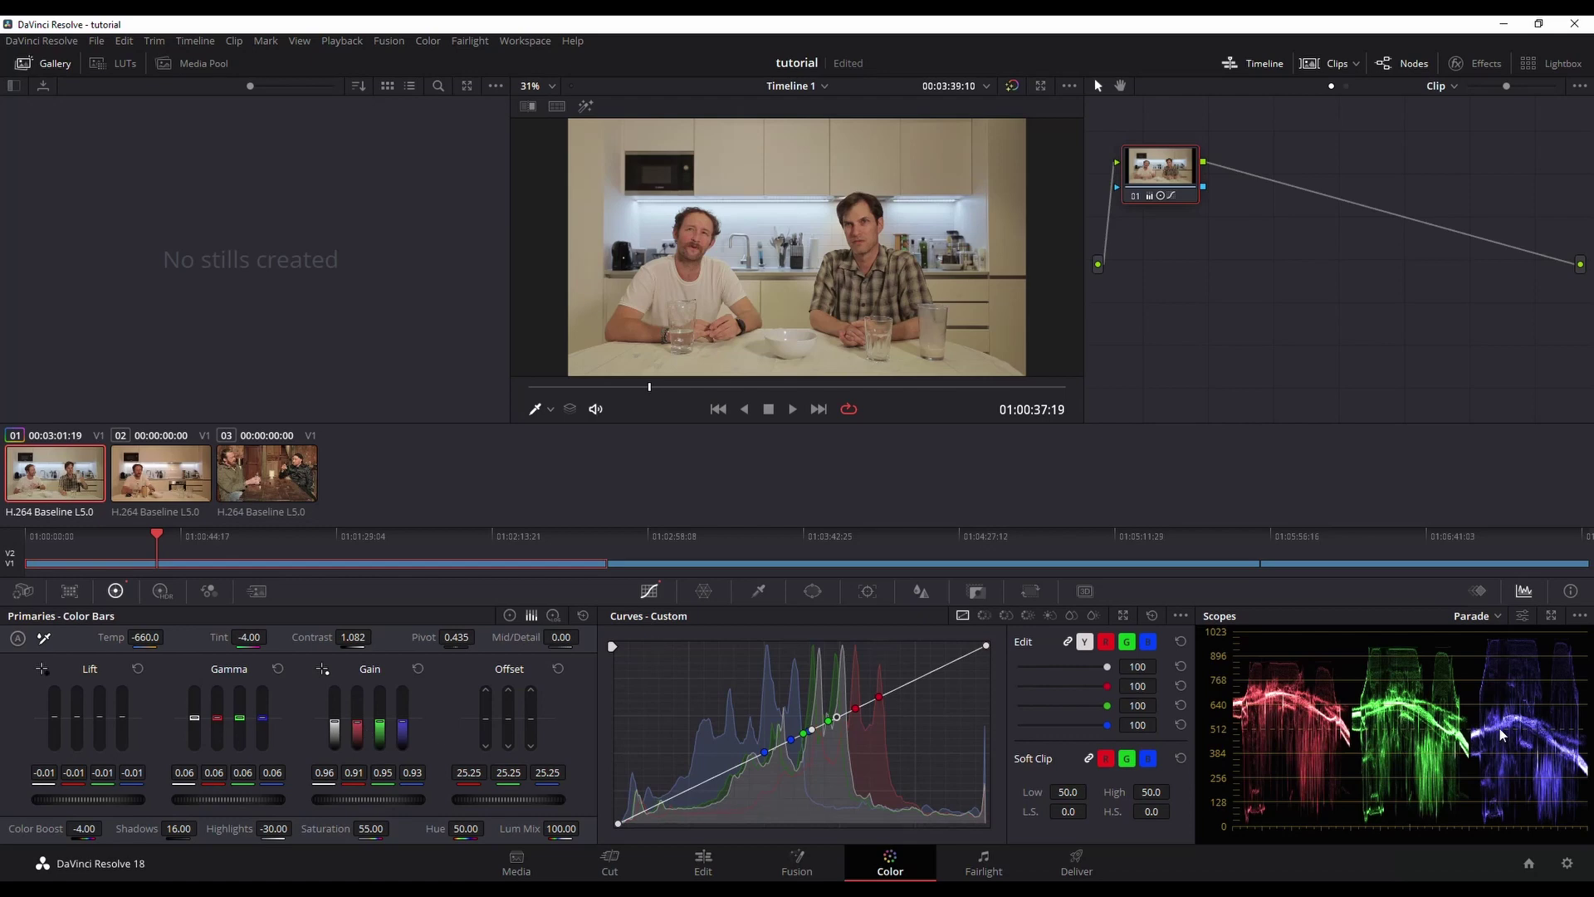
{"action": "left_click_drag", "start_coordinate": [407, 734], "coordinate": [407, 727]}
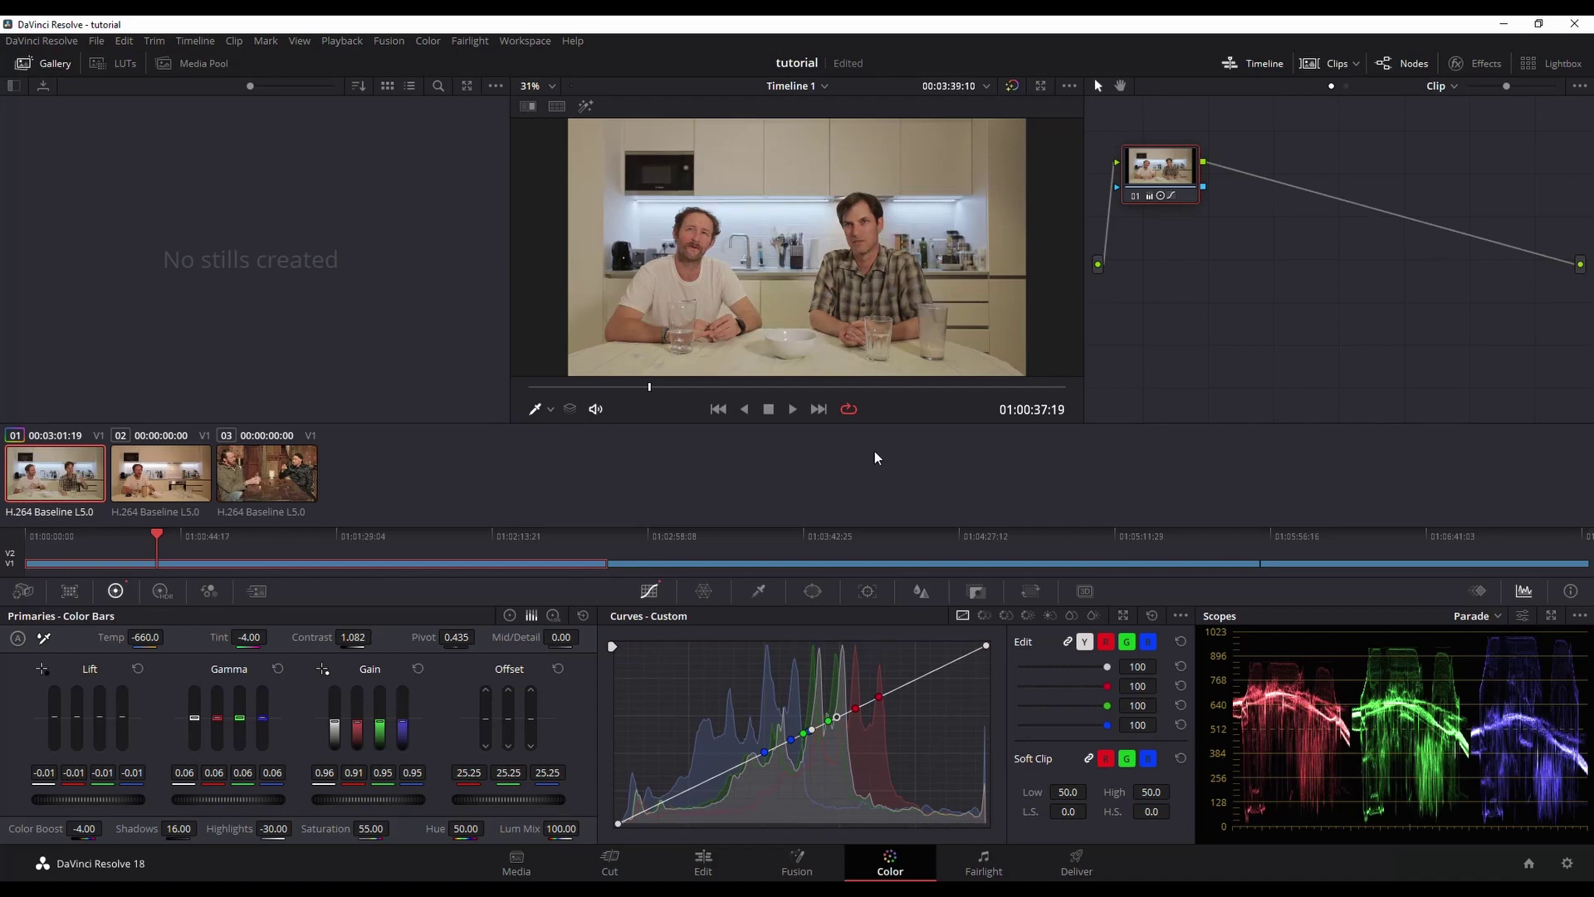
Jump to the kitchen clip's start and toggle Bypass Color Grades twice to compare graded and ungraded
{"action": "key", "text": "Home"}
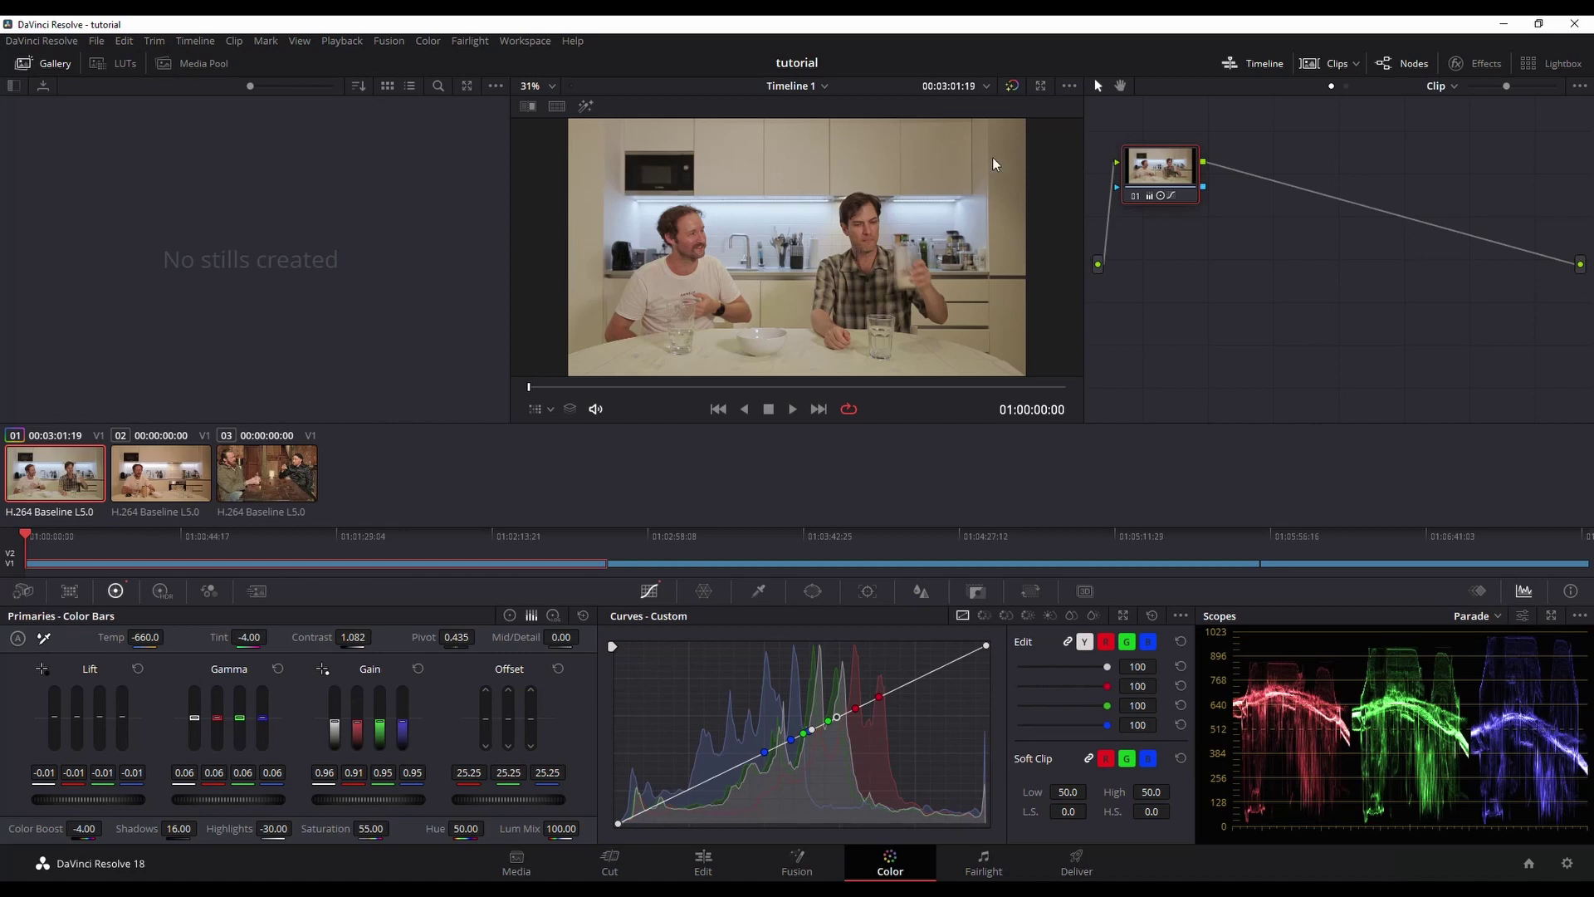
{"action": "left_click", "coordinate": [1012, 85]}
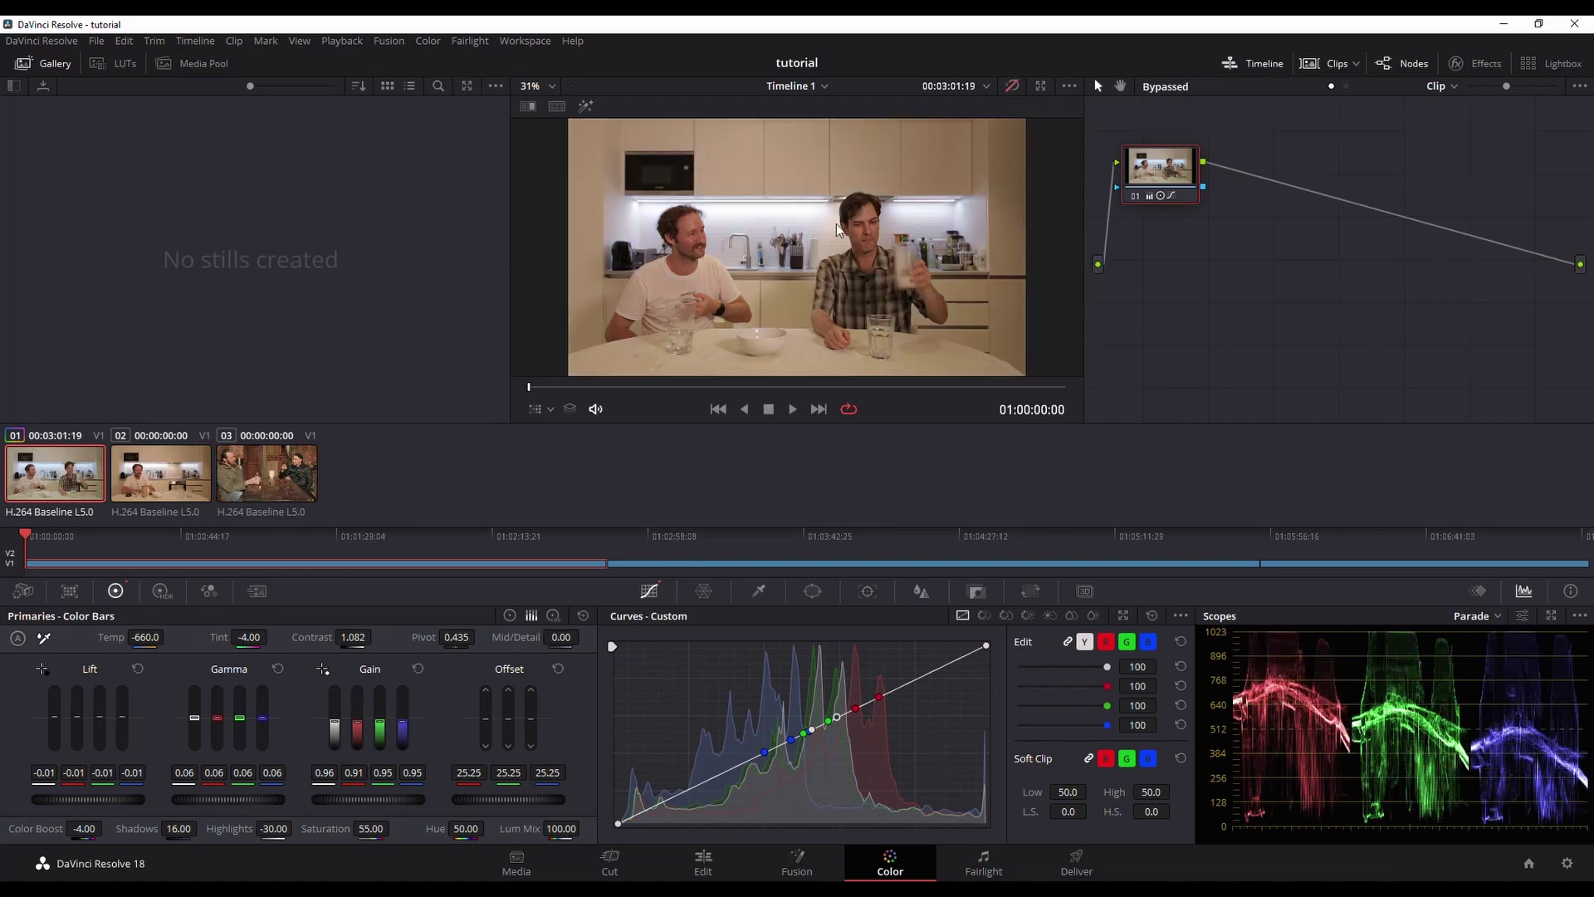
{"action": "left_click", "coordinate": [1013, 86]}
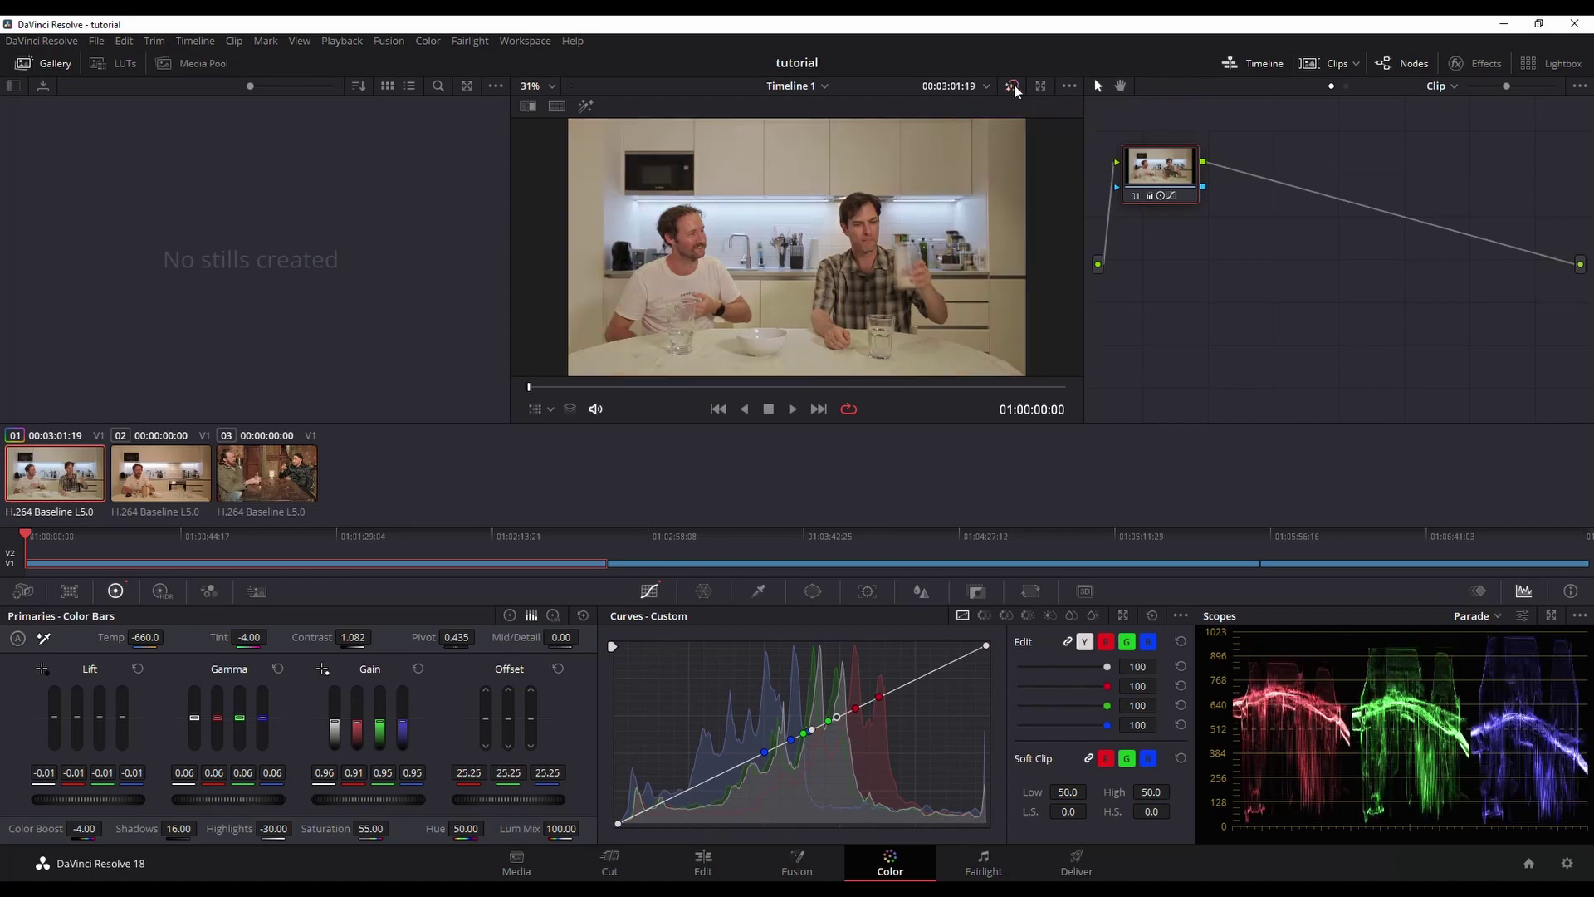
{"action": "left_click", "coordinate": [1015, 84]}
{"action": "left_click", "coordinate": [1012, 86]}
Switch from clip 02 to the graded clip 01 and back to clip 02
{"action": "left_click", "coordinate": [166, 475]}
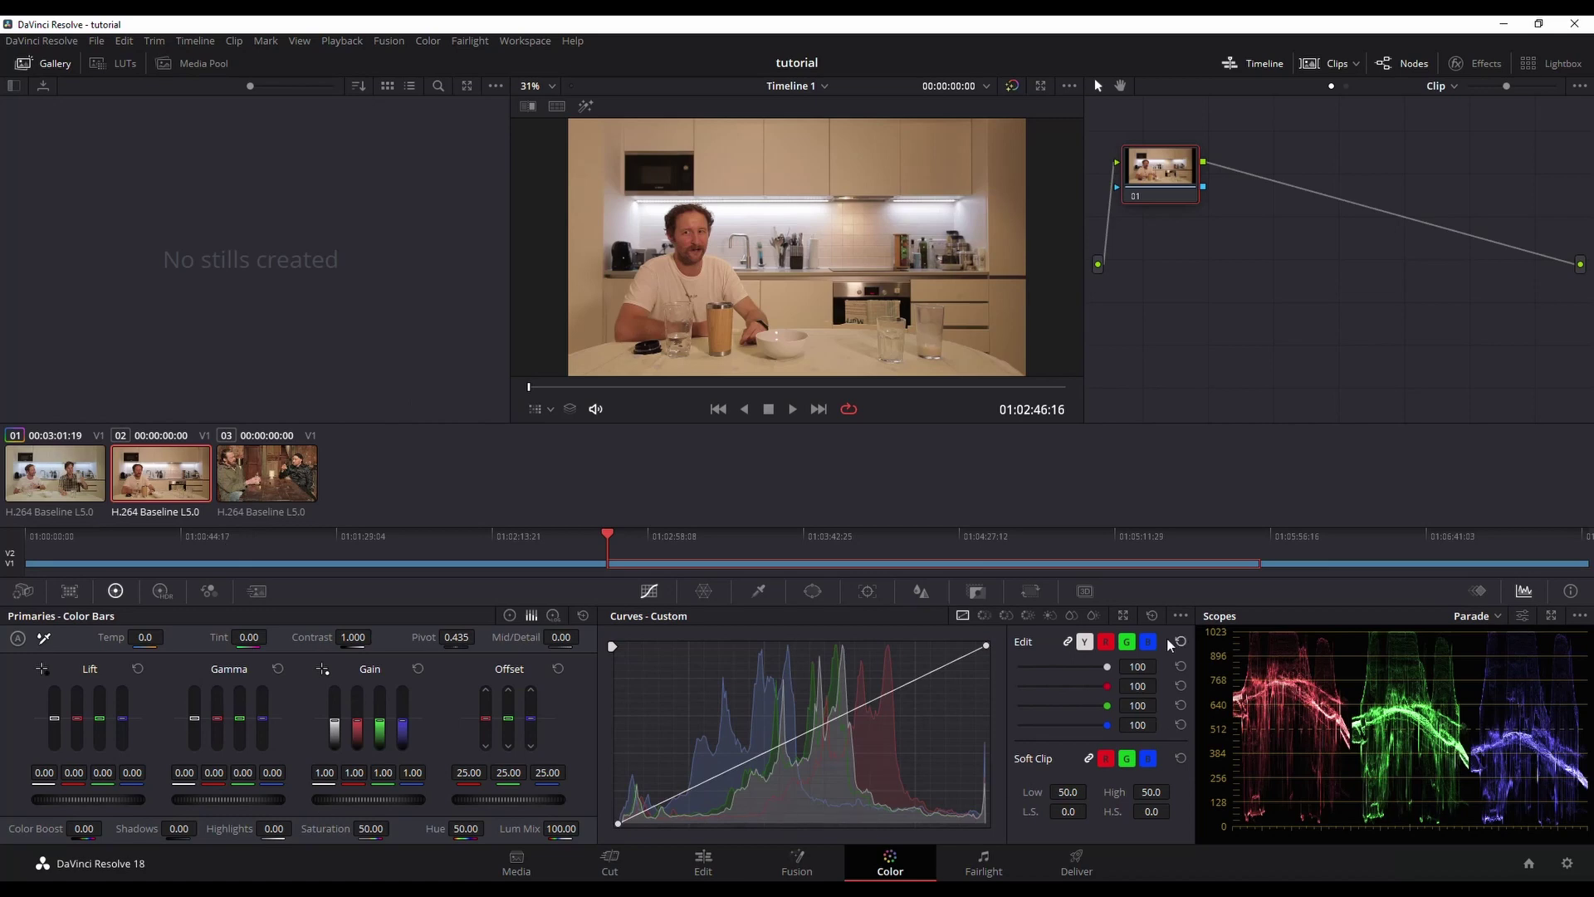
{"action": "left_click", "coordinate": [53, 480]}
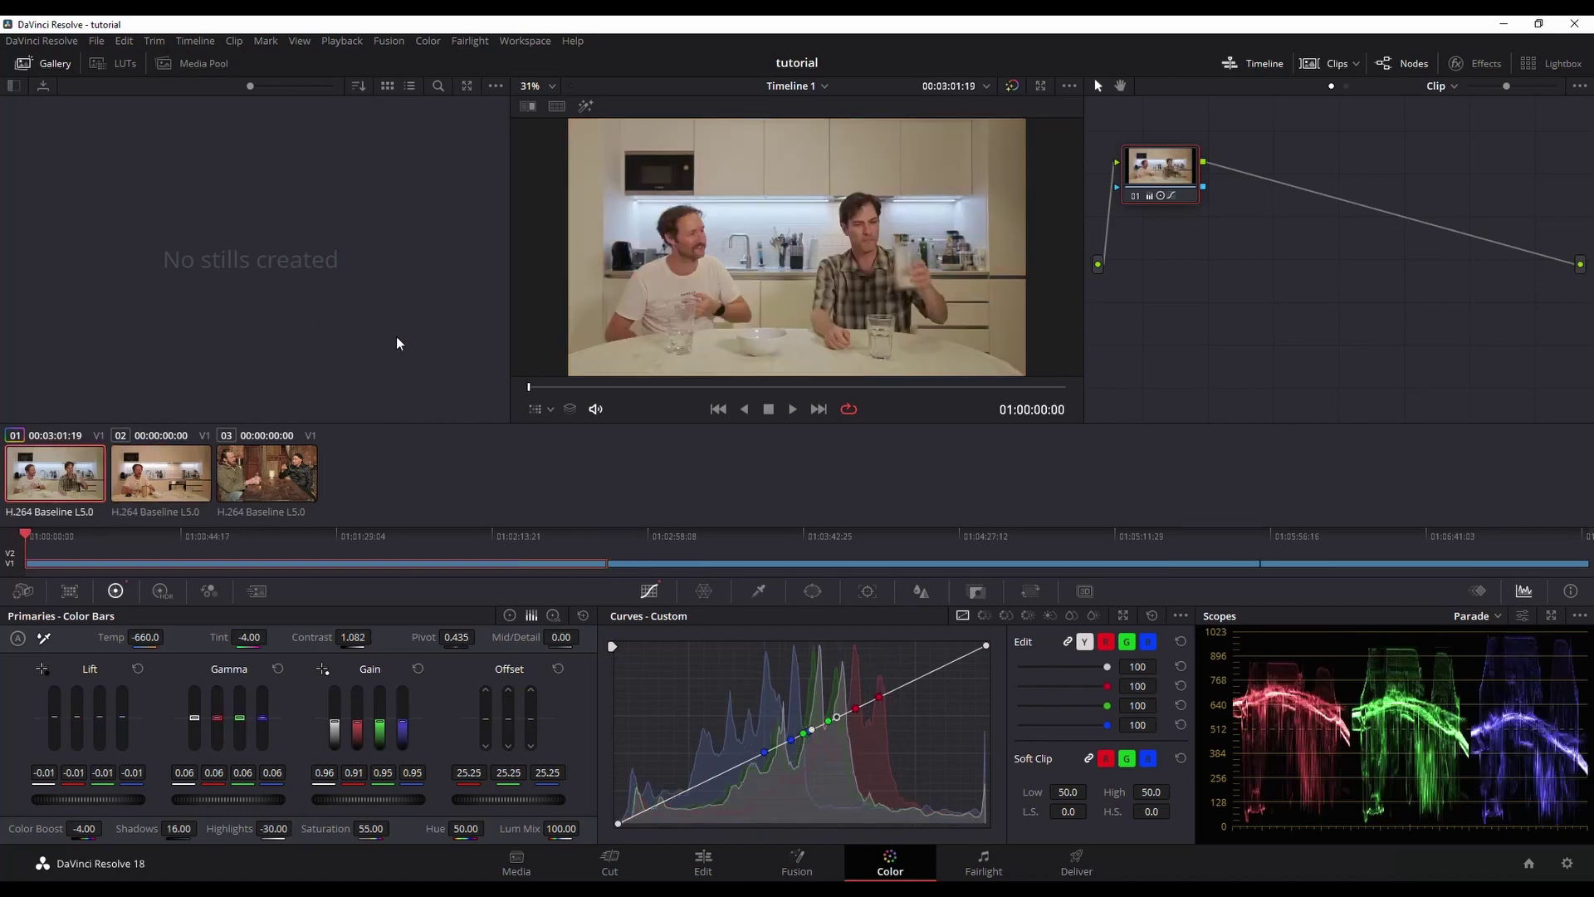
{"action": "left_click", "coordinate": [159, 470]}
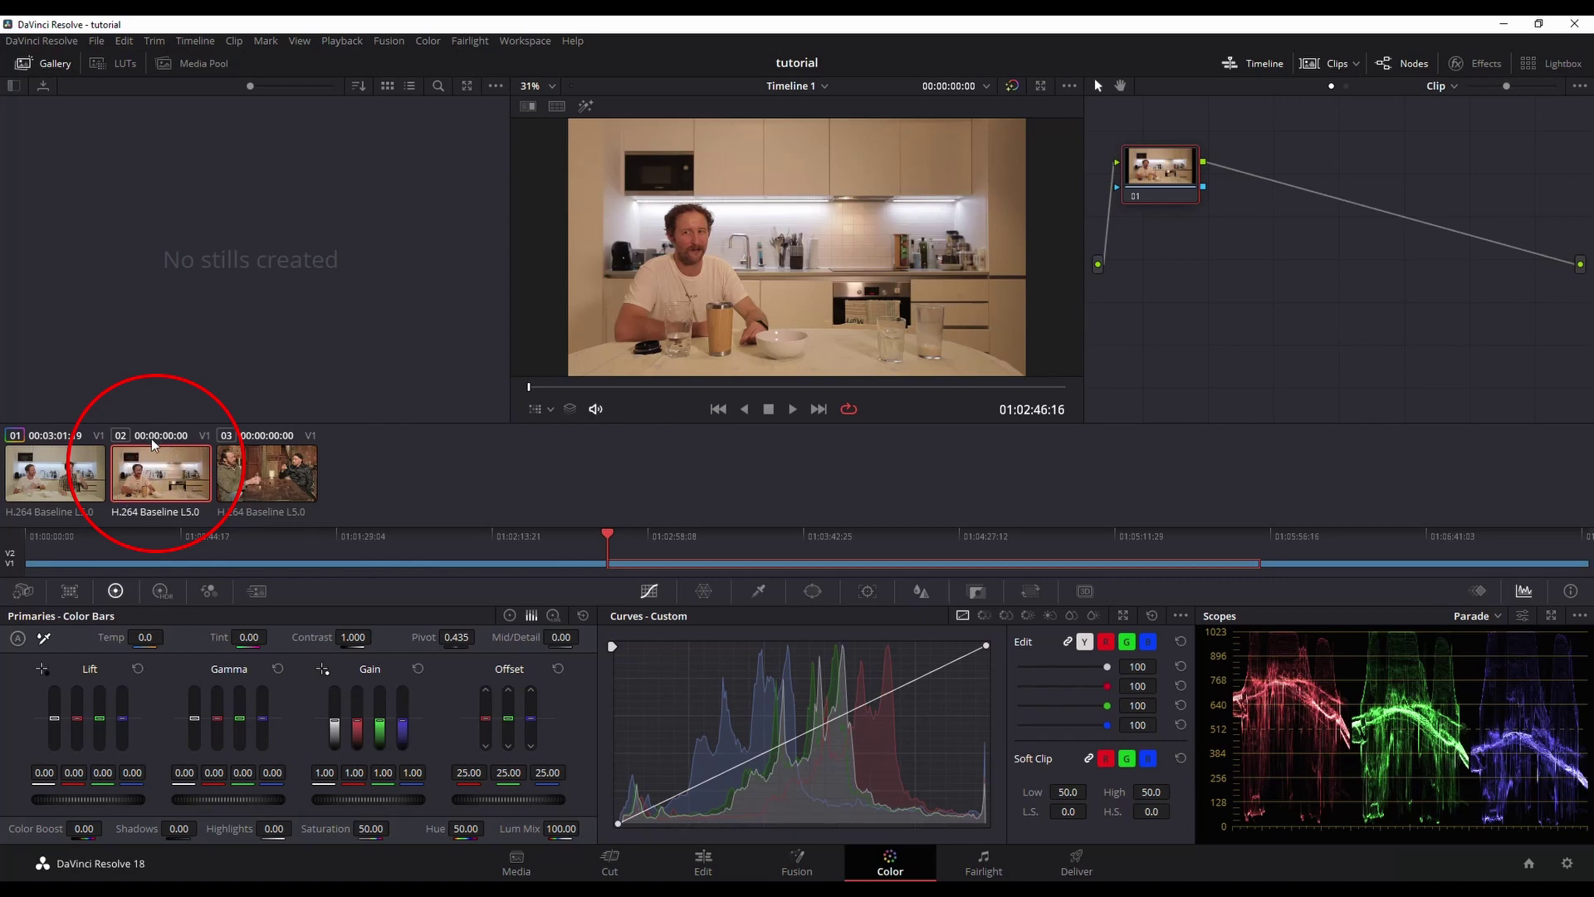
Apply Shot Match to this Clip from clip 01's thumbnail, then check clip 01 against clip 02
{"action": "right_click", "coordinate": [60, 477]}
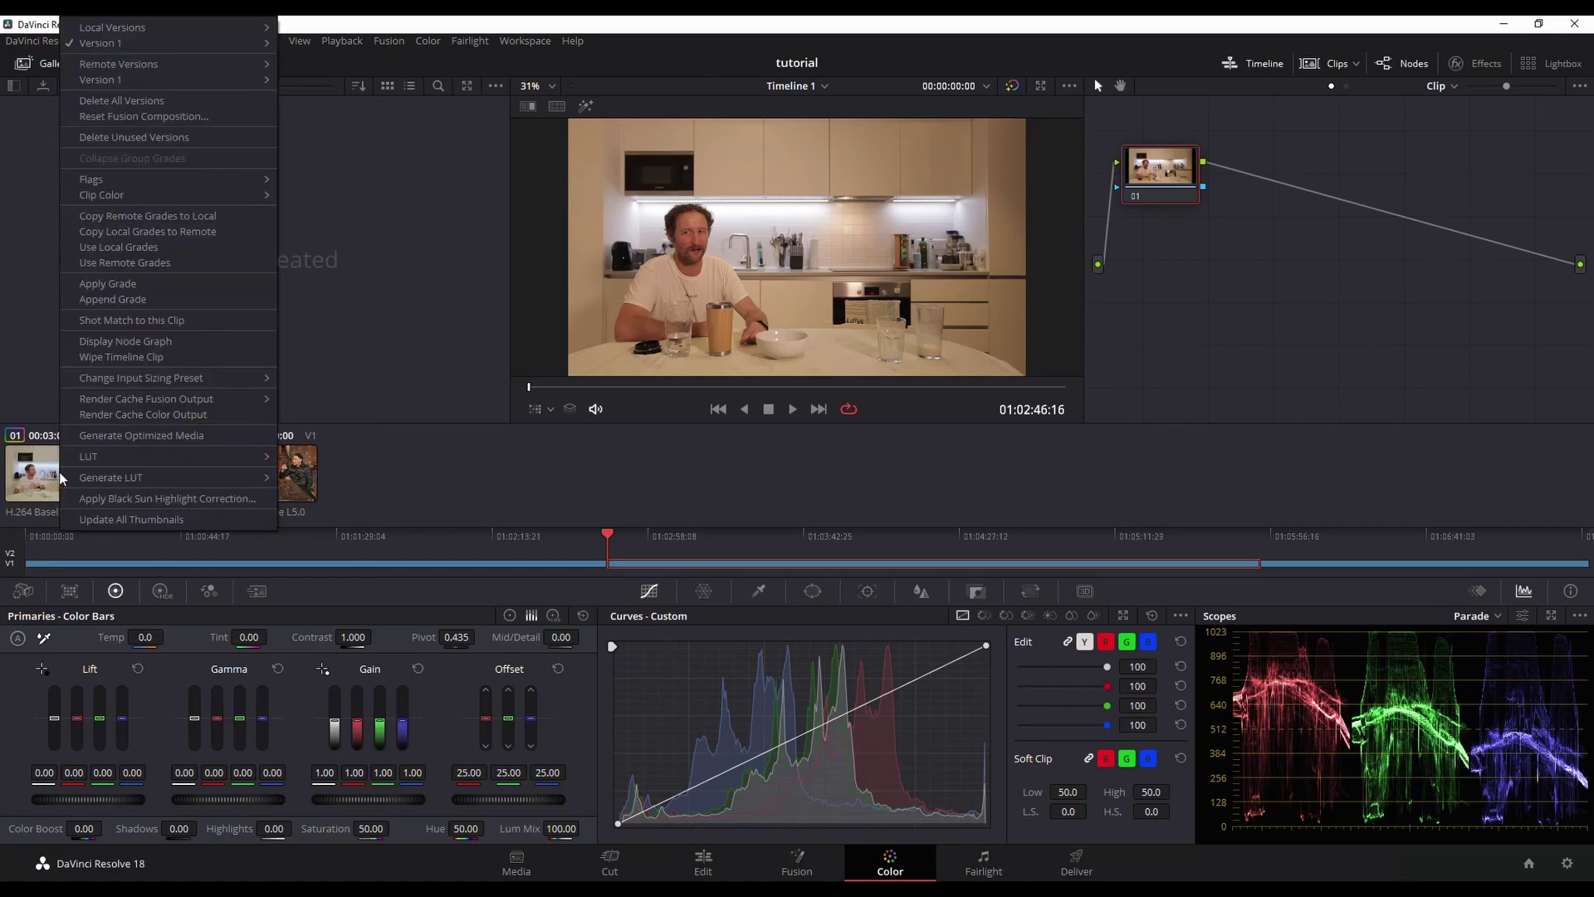
{"action": "left_click", "coordinate": [116, 321]}
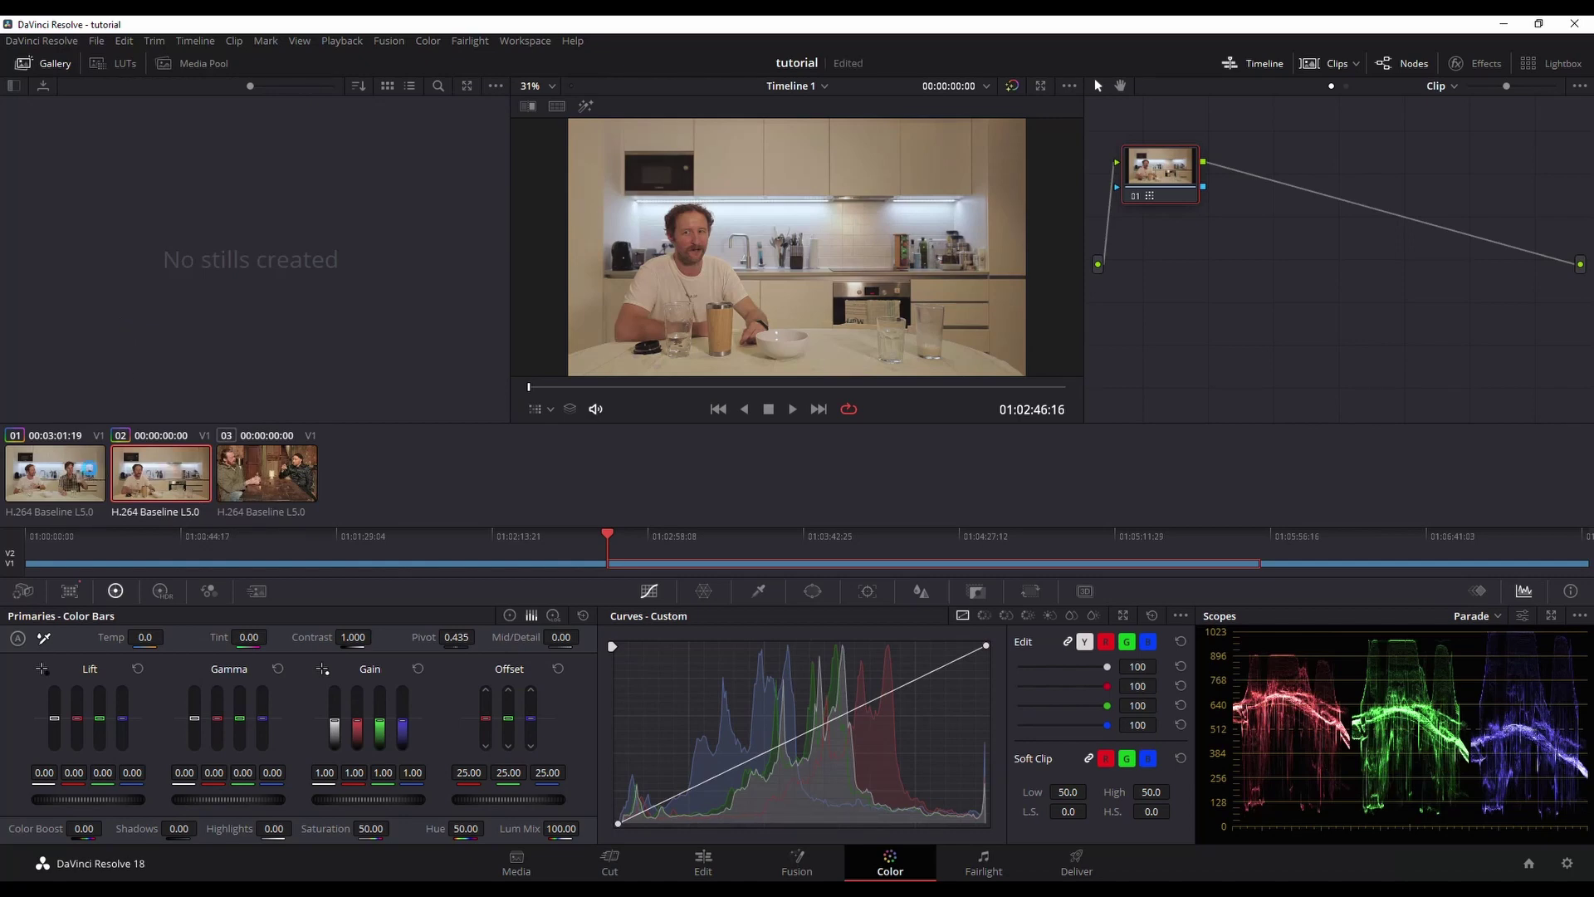
{"action": "left_click", "coordinate": [95, 471]}
{"action": "left_click", "coordinate": [144, 475]}
{"action": "left_click", "coordinate": [1013, 86]}
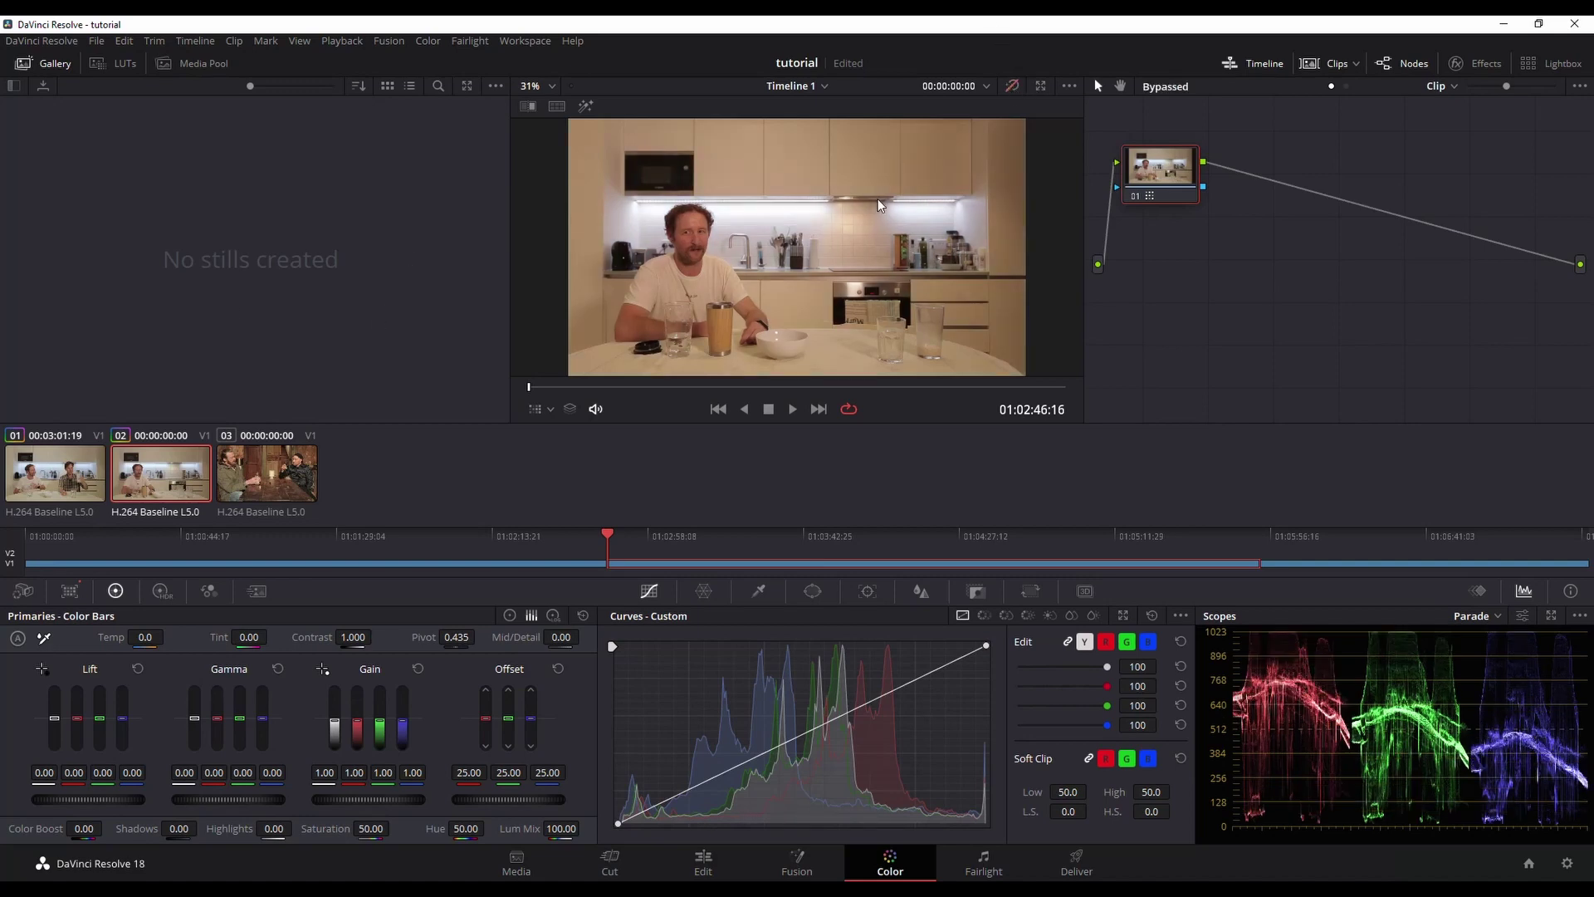
{"action": "left_click", "coordinate": [1011, 85]}
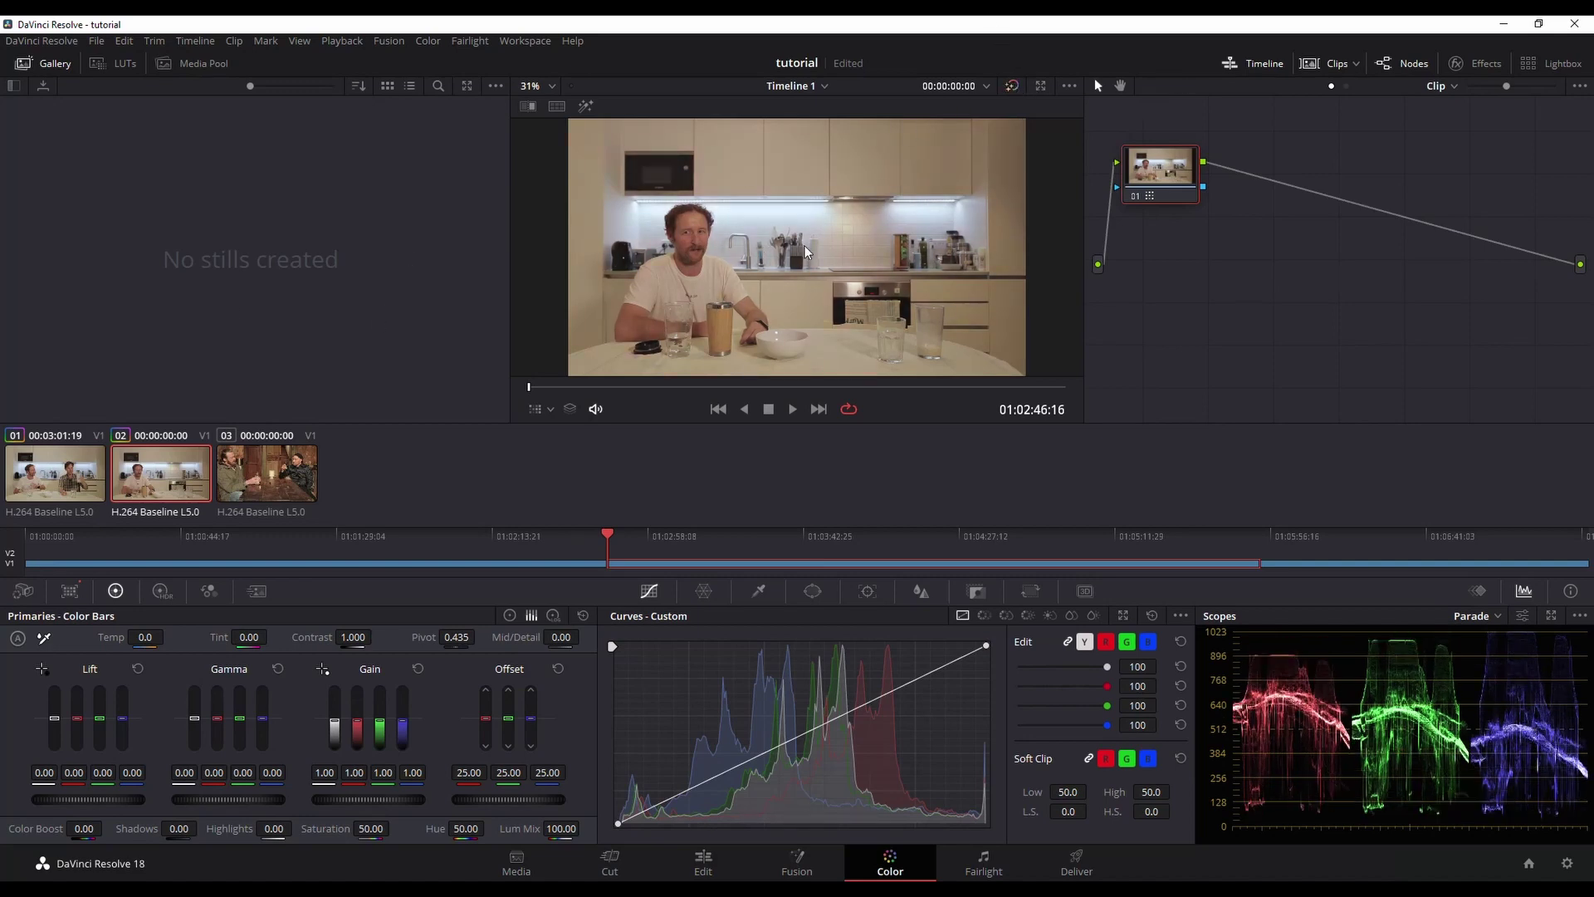